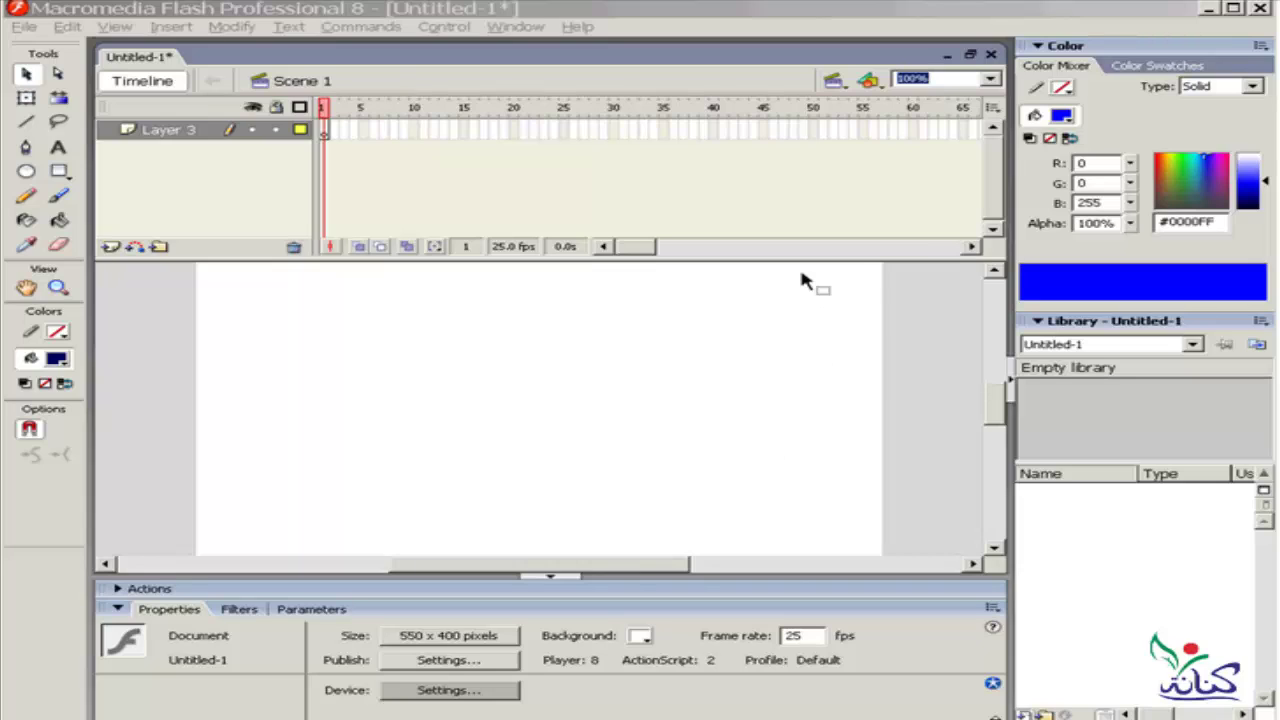
# - Drag the Timeline divider upward twice to enlarge the empty 550 x 400 stage area
pyautogui.moveTo(898, 259); pyautogui.dragTo(888, 217)
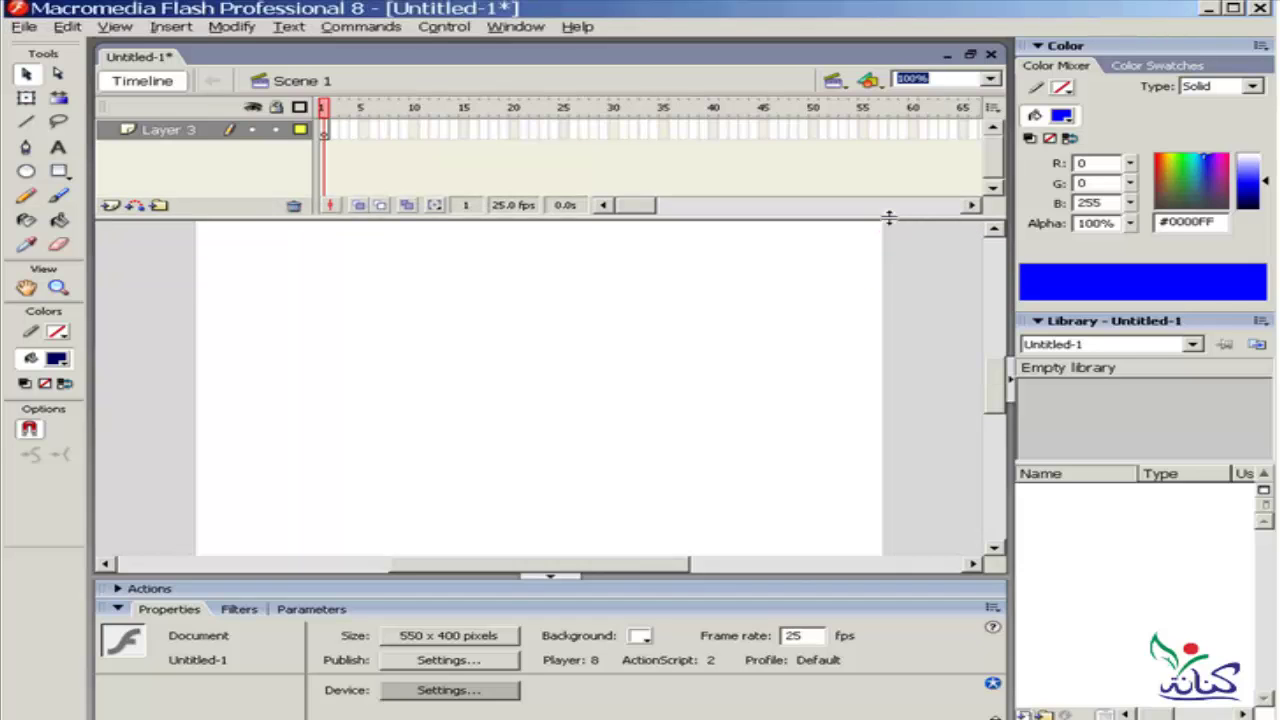
pyautogui.moveTo(888, 217); pyautogui.dragTo(886, 189)
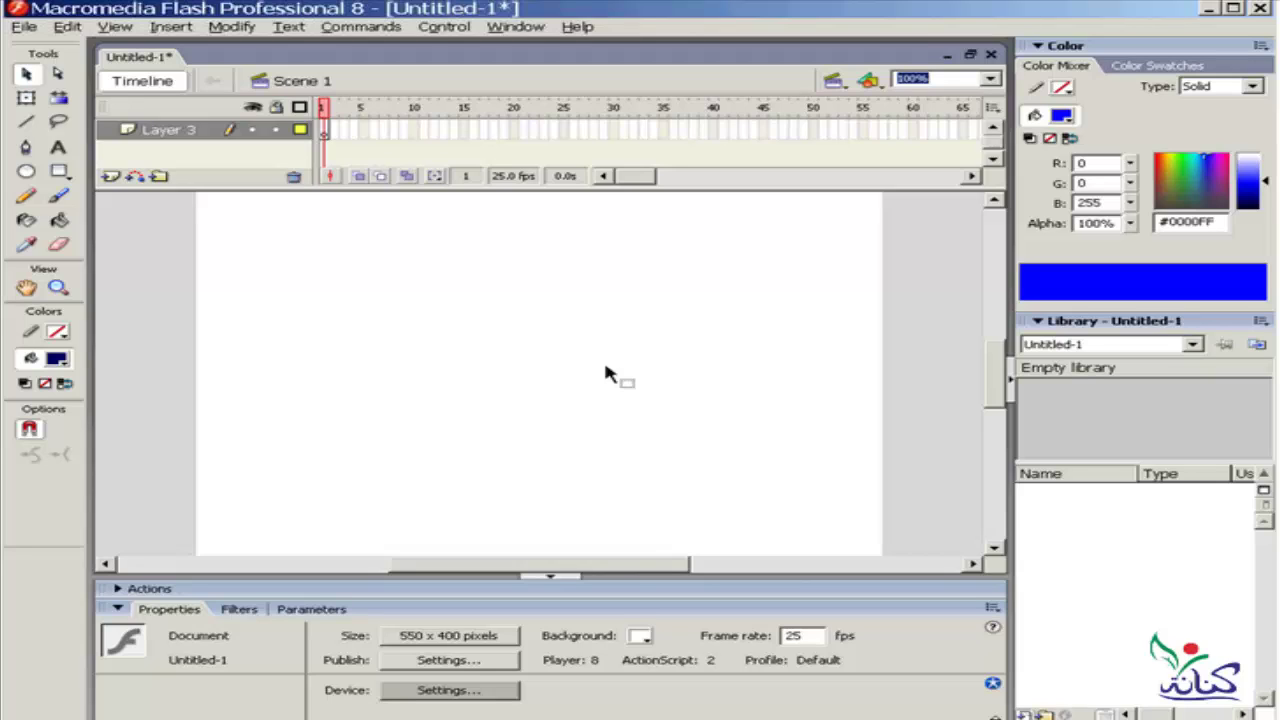
# - Draw a 67.5 x 67.5 dark blue #000066 square near the top centre, select it, and start converting it with F8
pyautogui.click(60, 172)
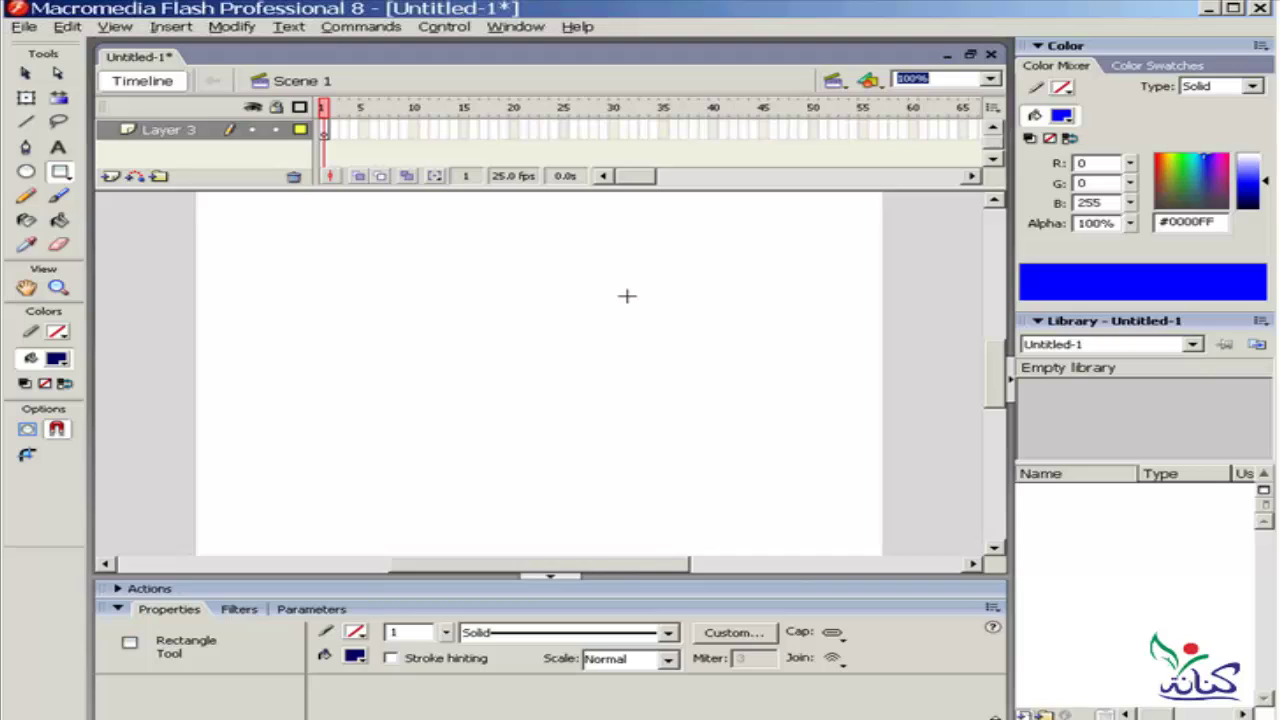
pyautogui.moveTo(627, 296); pyautogui.dragTo(541, 358)
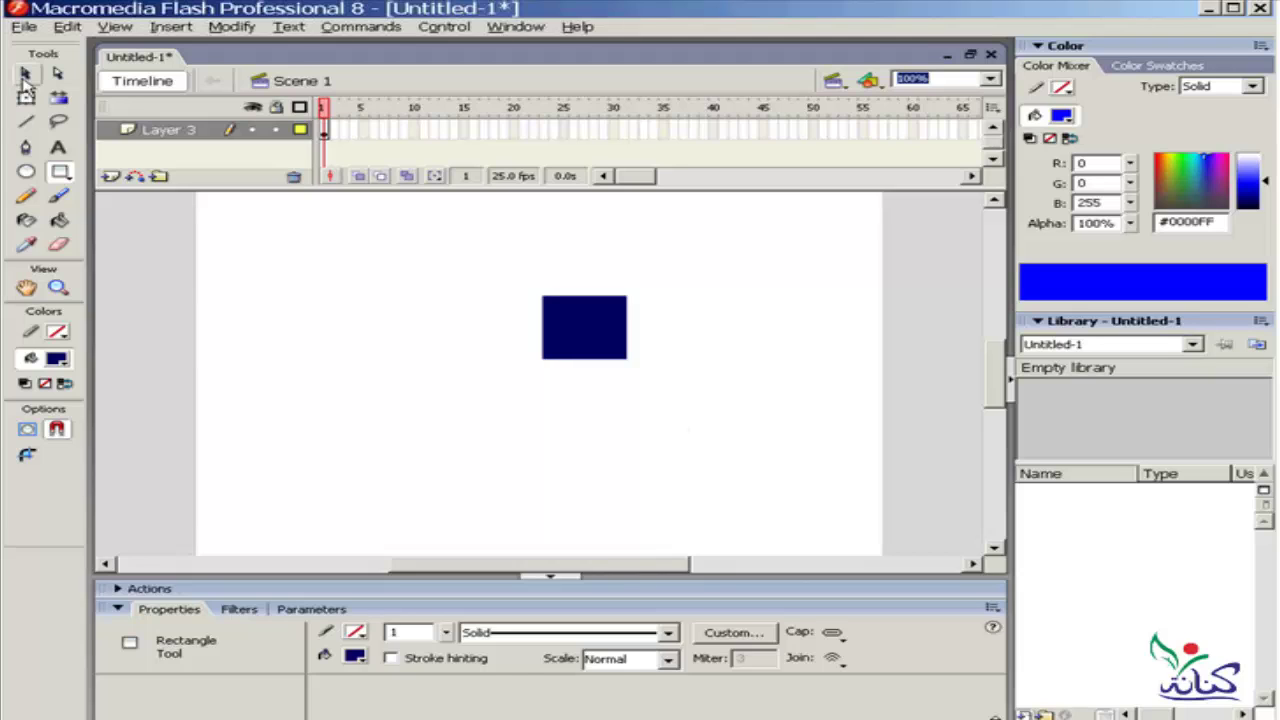
pyautogui.click(25, 73)
pyautogui.moveTo(705, 248); pyautogui.dragTo(416, 478)
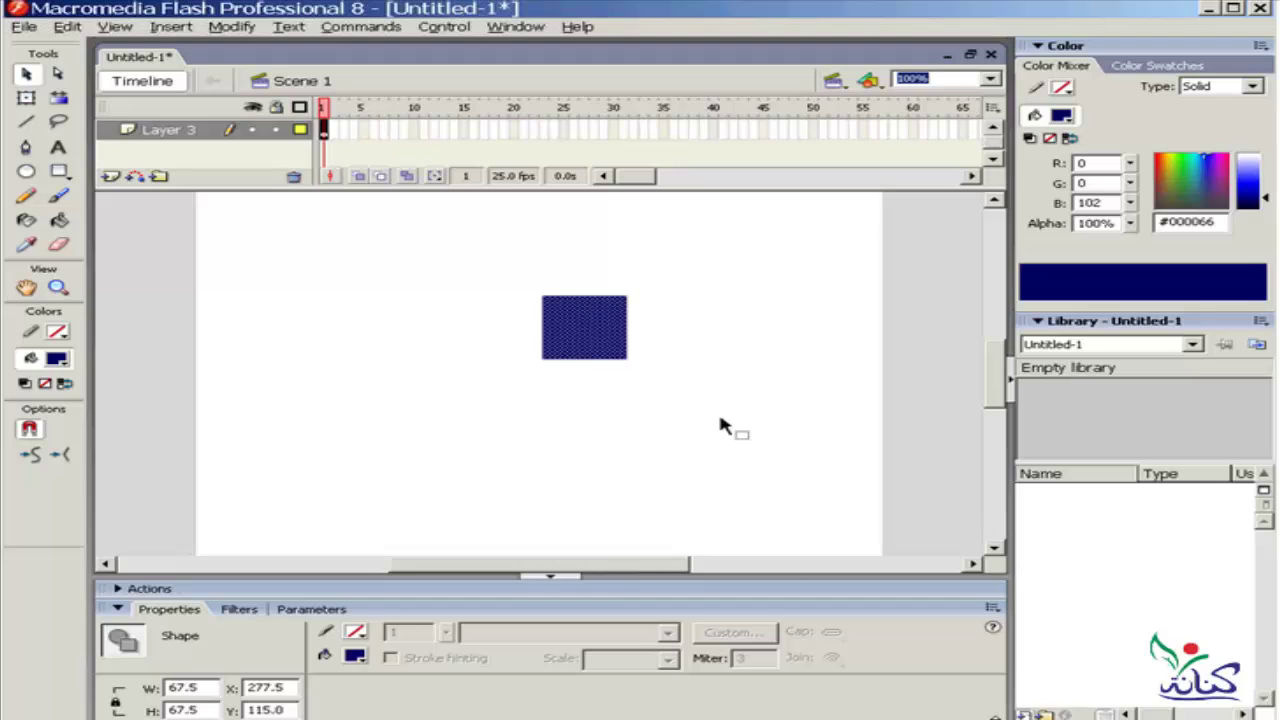
pyautogui.press('F8')
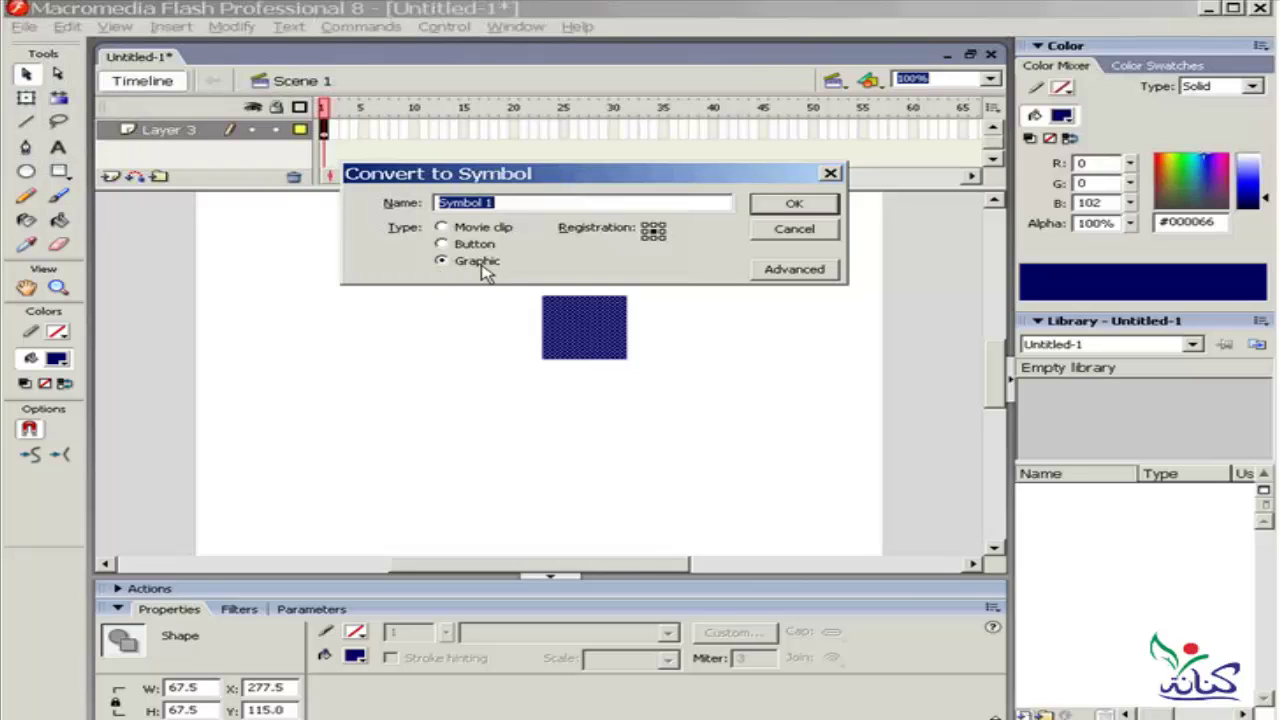
# - Confirm the square as a Graphic symbol named Symbol 1 and select it in the Library
pyautogui.click(794, 205)
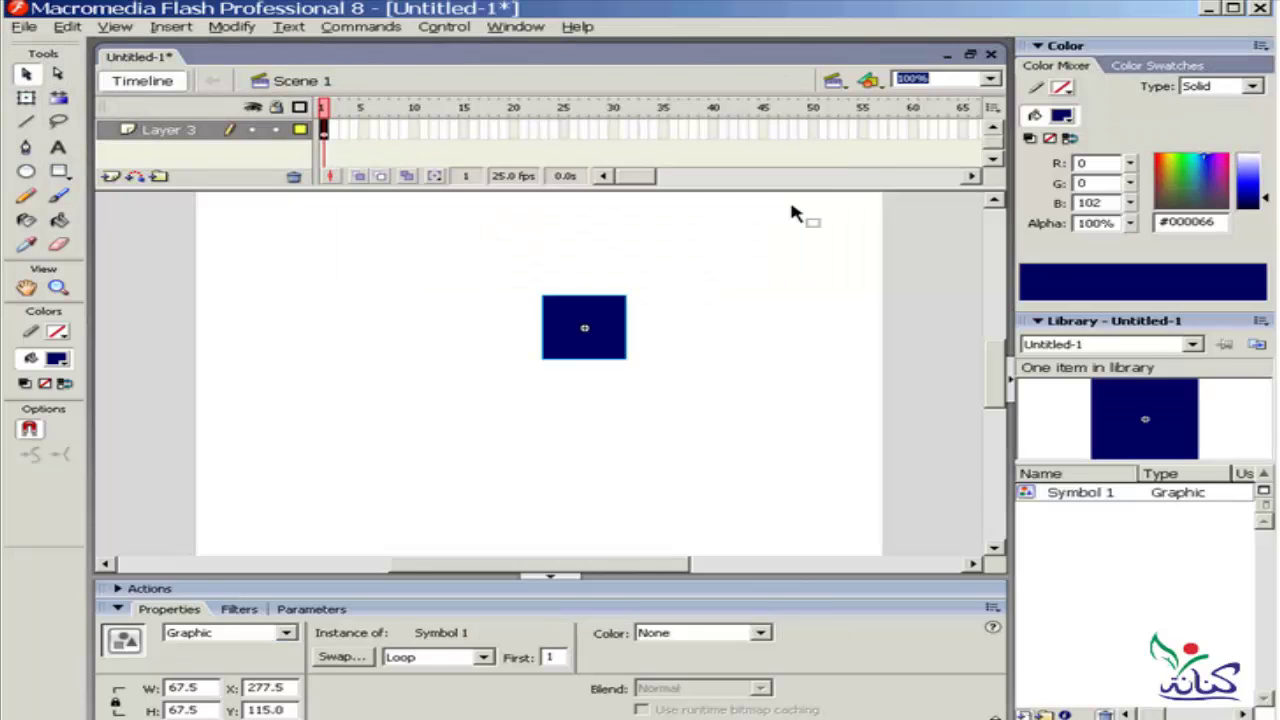
pyautogui.click(1097, 497)
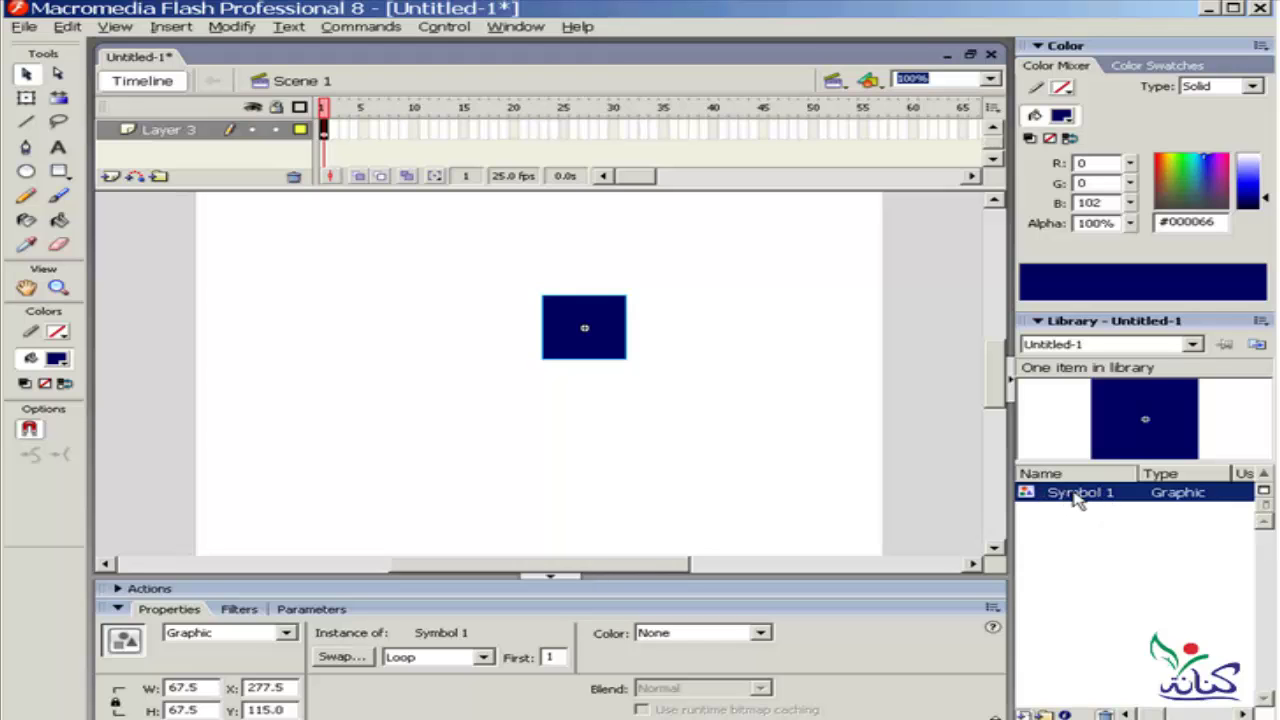
# - Rename the Library symbol Symbol 1 to grf
pyautogui.rightClick(1077, 500)
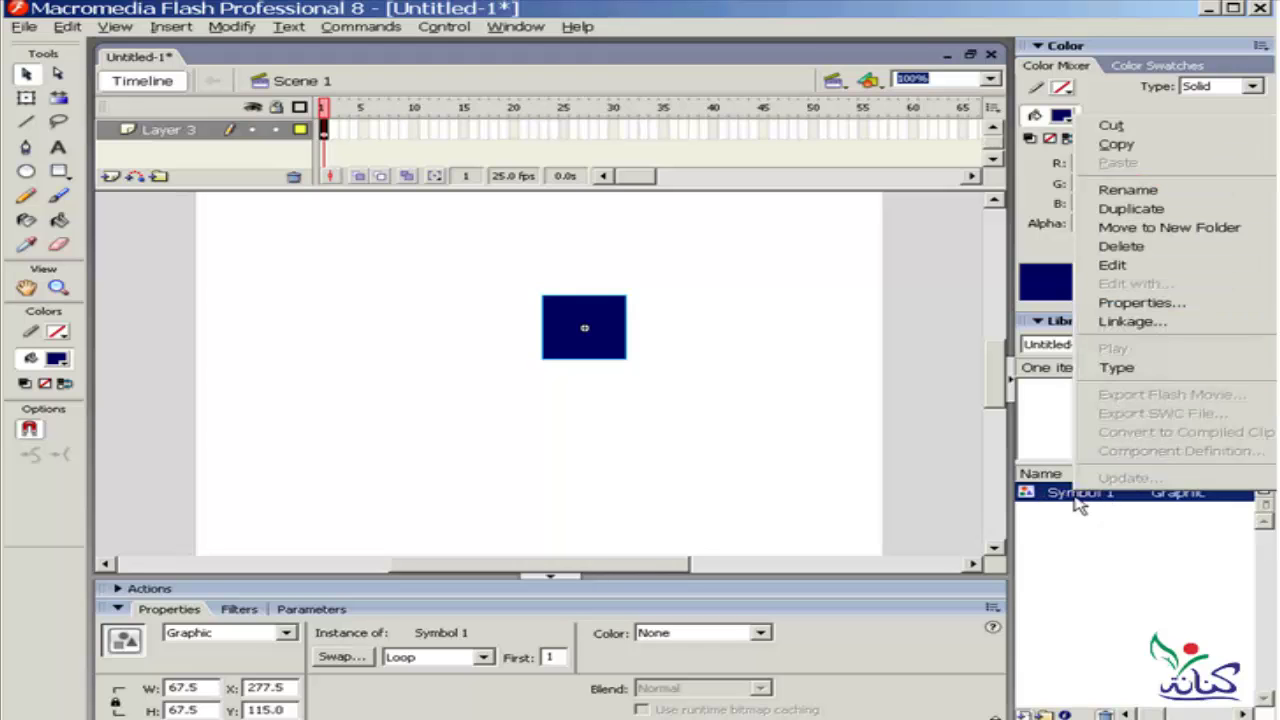
pyautogui.click(1134, 192)
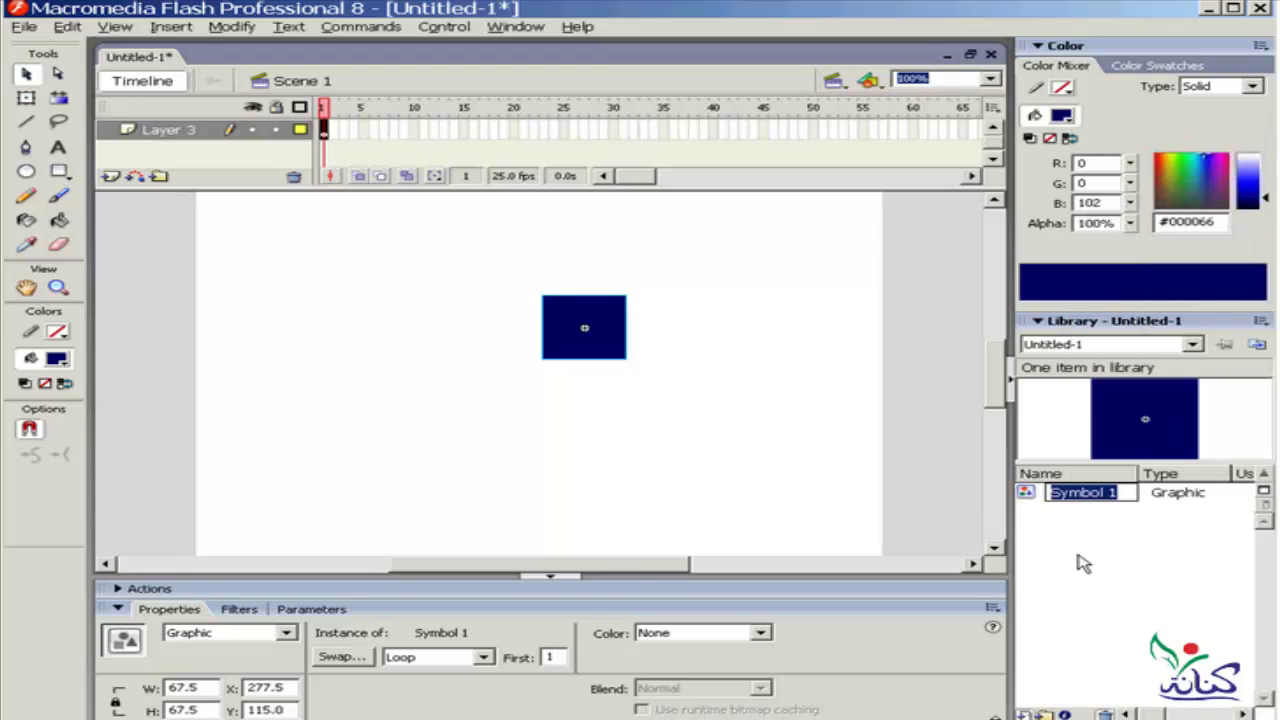
pyautogui.press('BackSpace')
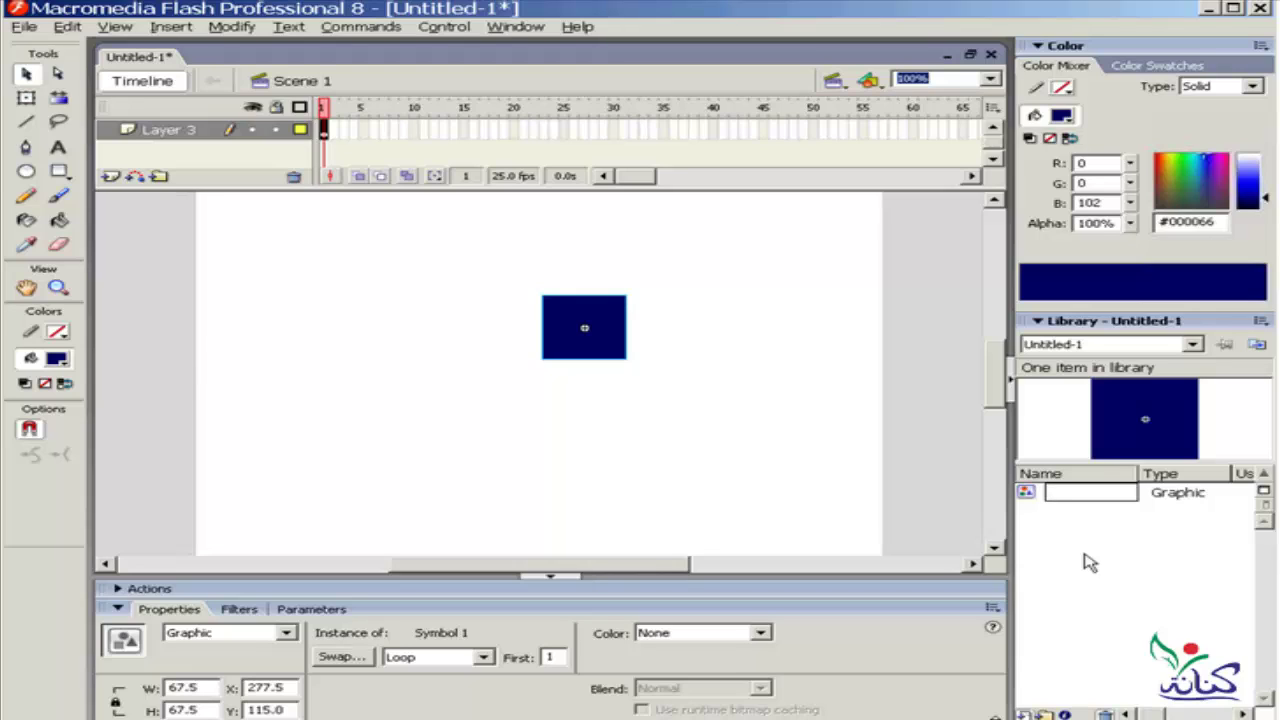
pyautogui.write('gr')
pyautogui.write('fe')
pyautogui.write('c')
pyautogui.press('BackSpace')
pyautogui.press('BackSpace')
pyautogui.click(1031, 496)
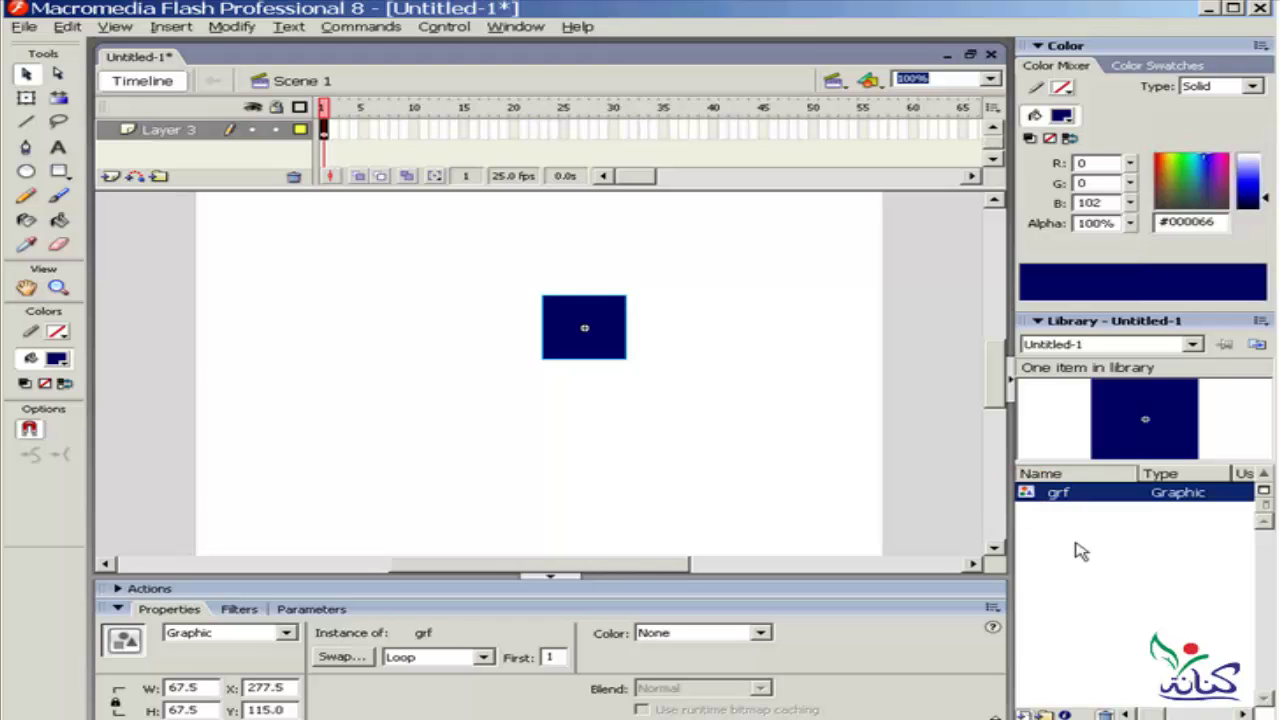
# - Select the square instance on the stage and delete it, leaving the stage empty
pyautogui.click(717, 420)
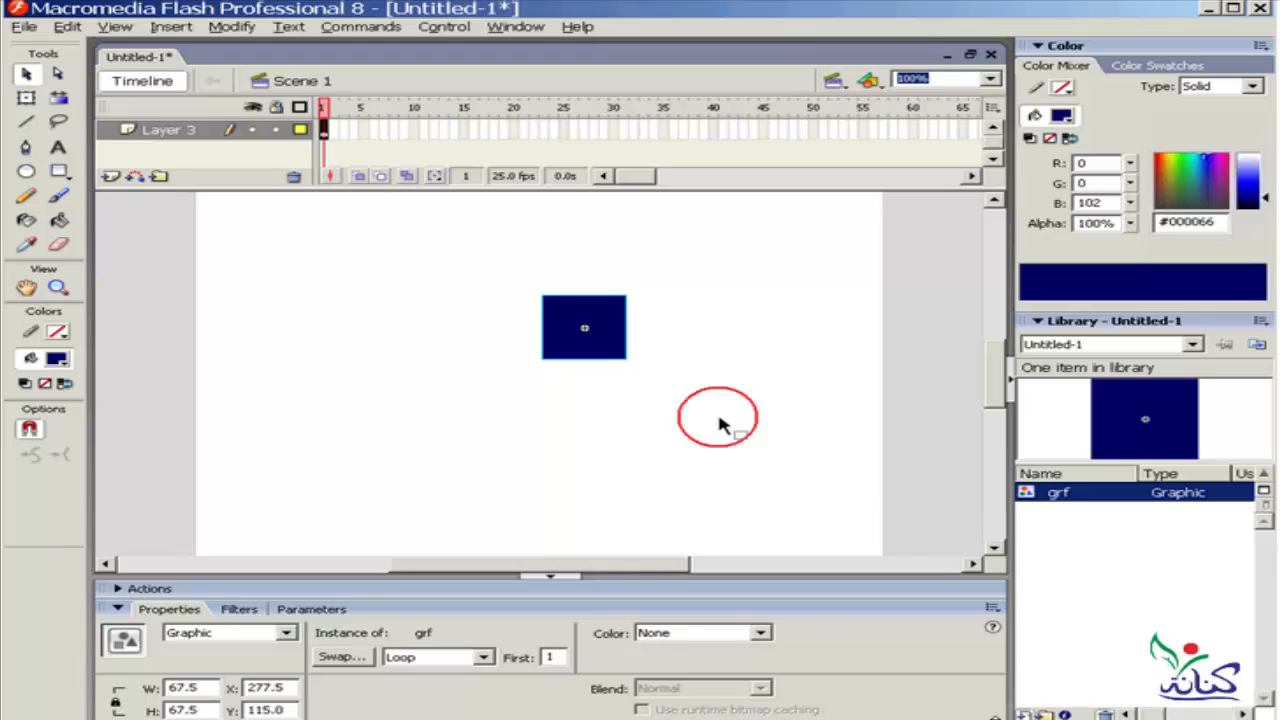
pyautogui.click(614, 349)
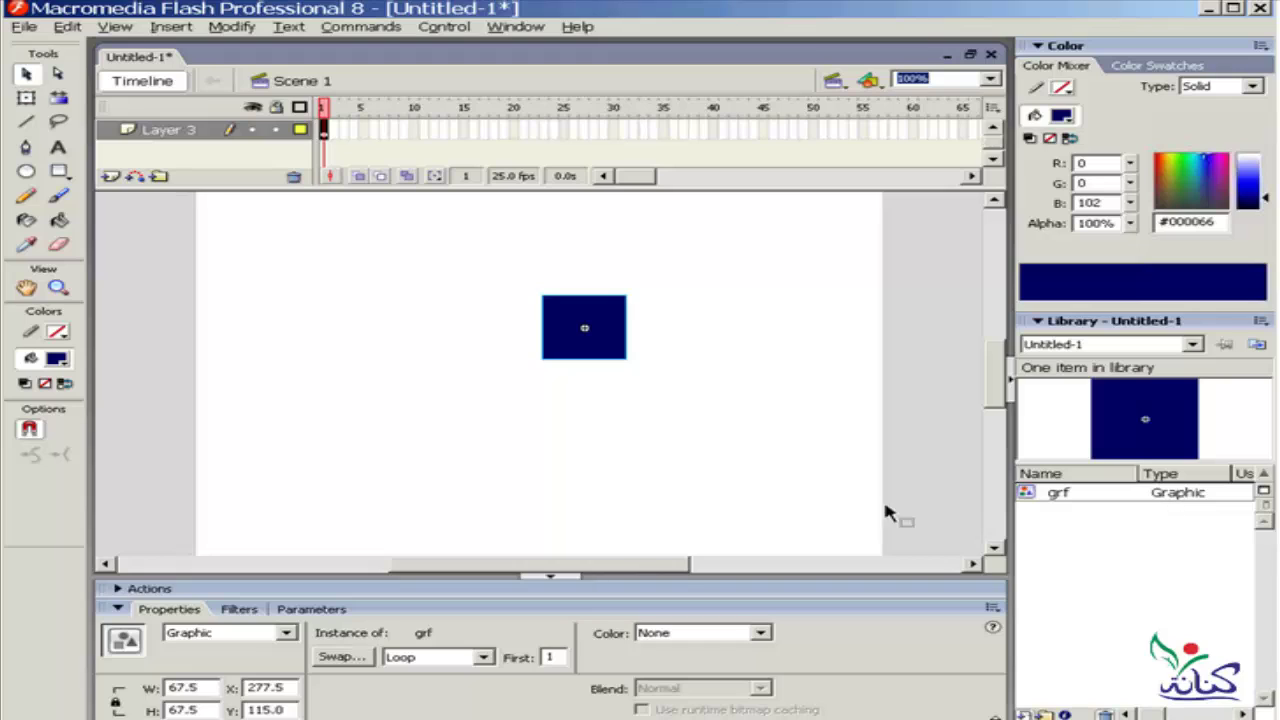
pyautogui.click(600, 329)
pyautogui.moveTo(723, 251); pyautogui.dragTo(391, 457)
pyautogui.press('Delete')
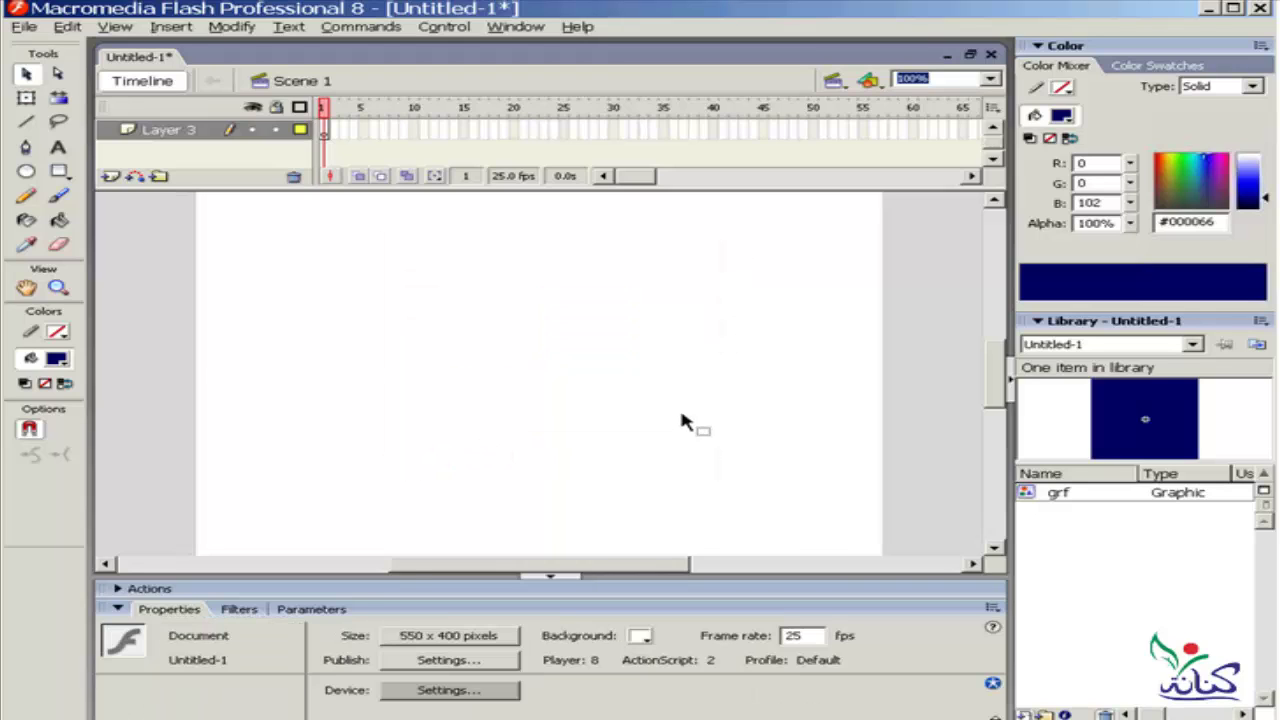
pyautogui.click(1026, 494)
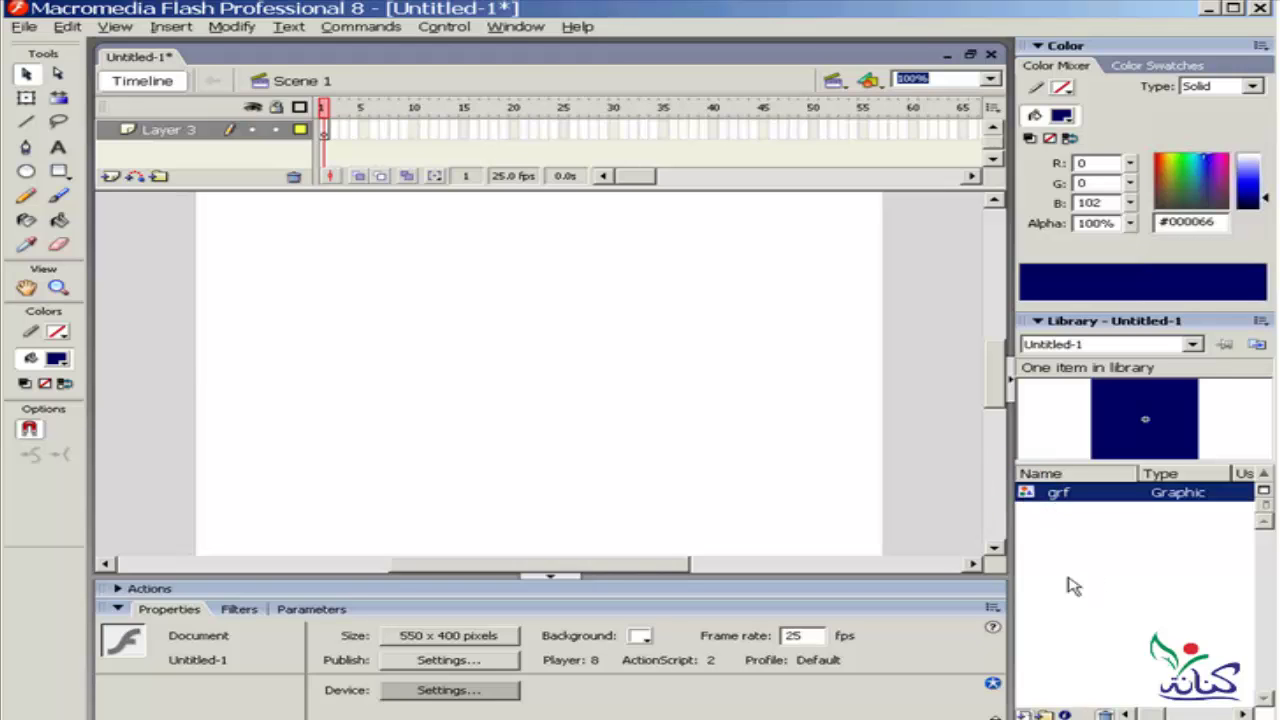
pyautogui.doubleClick(1026, 494)
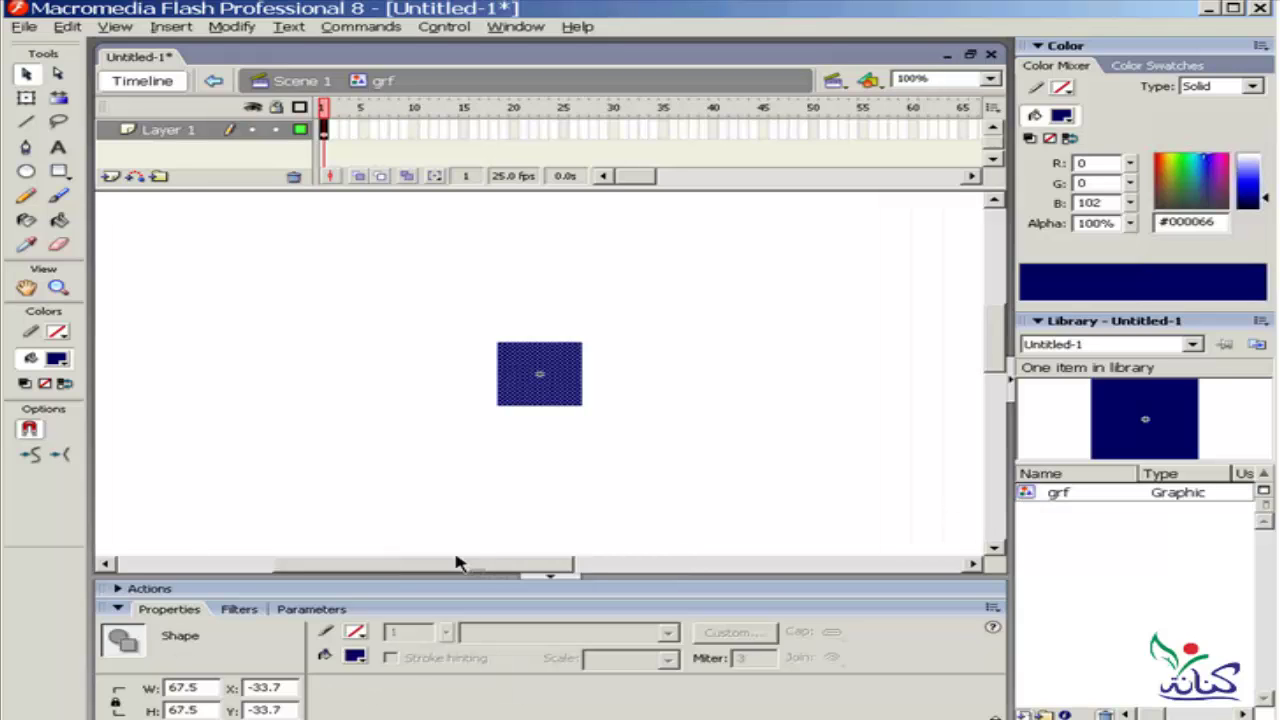
pyautogui.moveTo(443, 563)
pyautogui.mouseDown()
pyautogui.moveTo(916, 577)
pyautogui.moveTo(208, 572)
pyautogui.moveTo(843, 577)
pyautogui.moveTo(391, 580)
pyautogui.mouseUp()
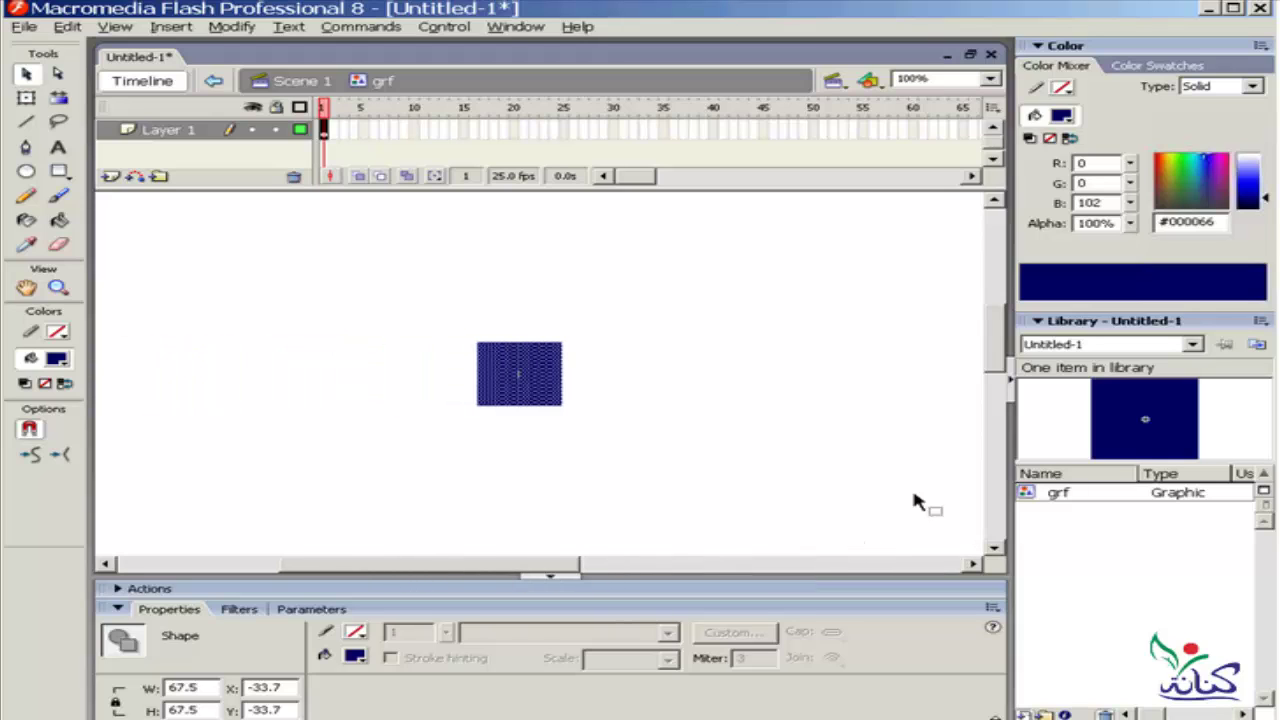
pyautogui.moveTo(996, 348)
pyautogui.mouseDown()
pyautogui.moveTo(994, 277)
pyautogui.moveTo(993, 353)
pyautogui.mouseUp()
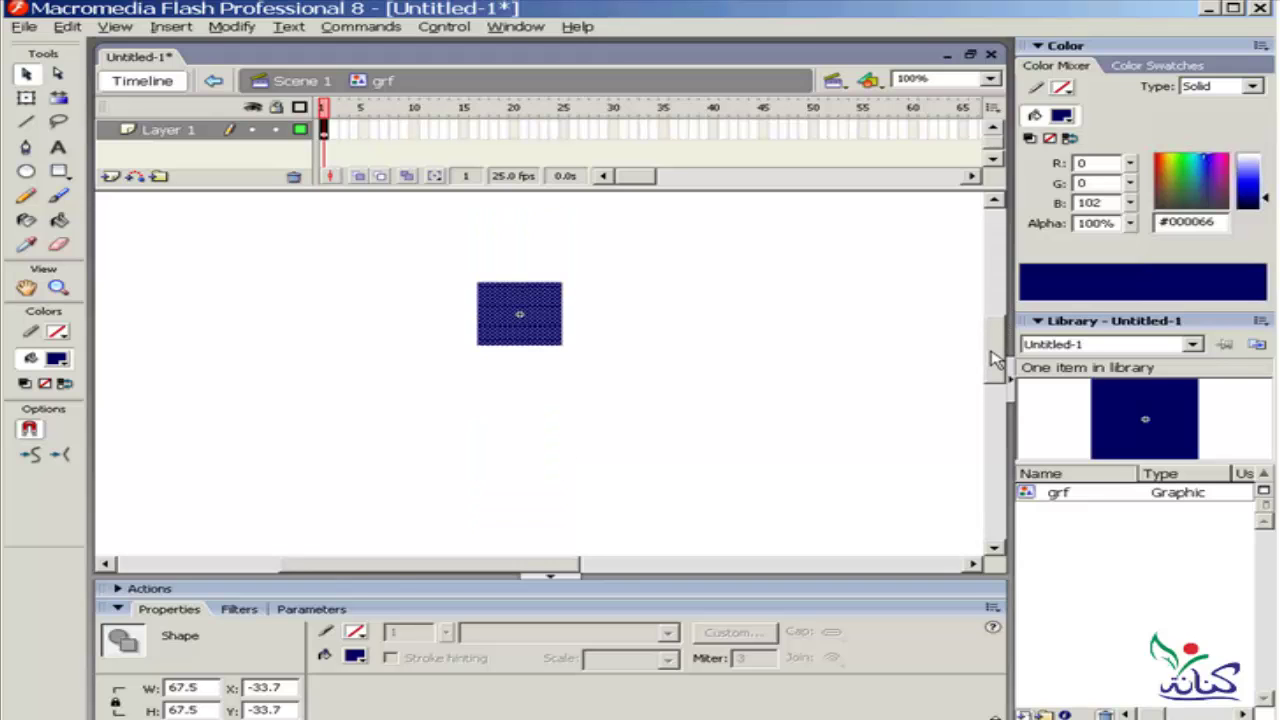
pyautogui.click(700, 314)
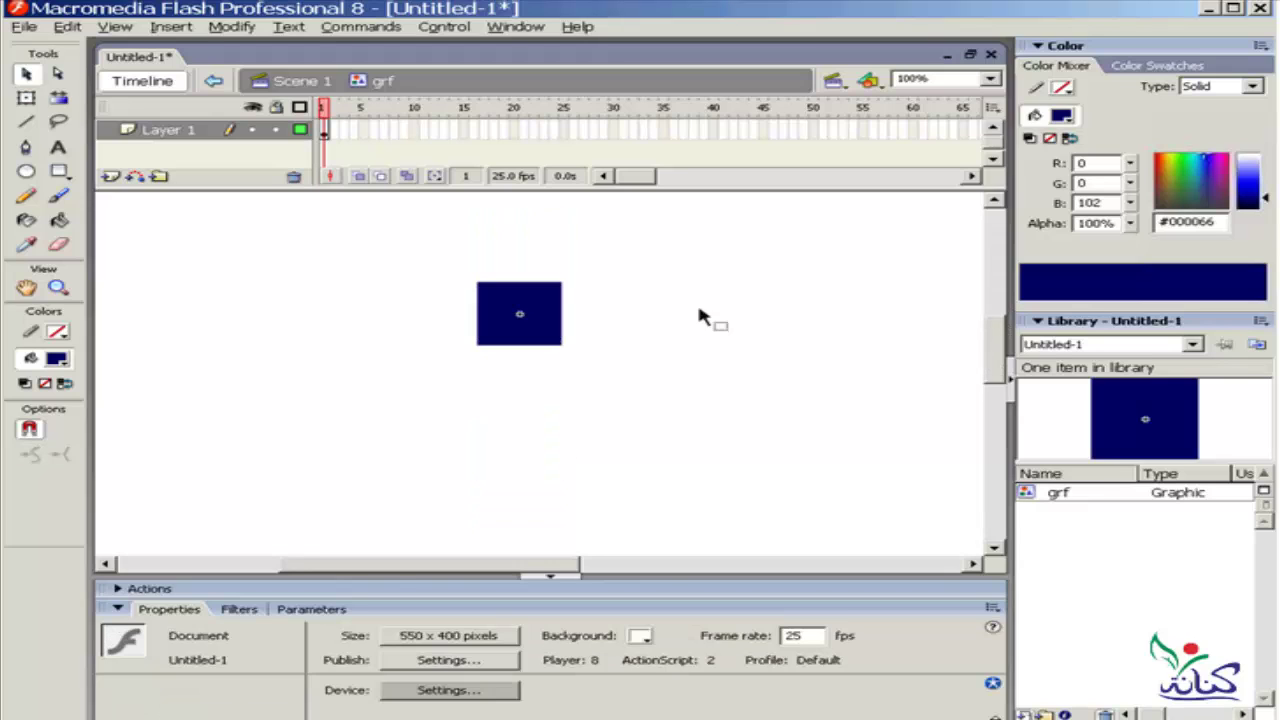
pyautogui.click(292, 81)
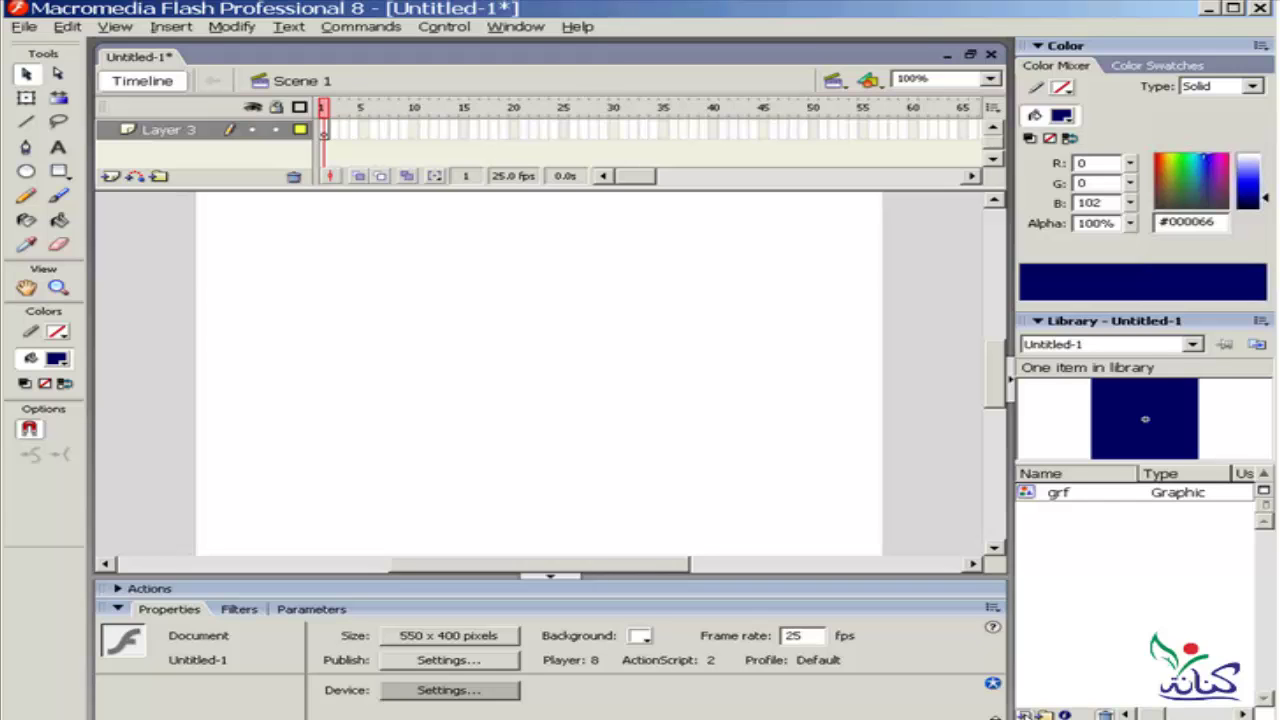
# - Create a new Graphic symbol named grfanmt via Insert > New Symbol
pyautogui.click(1022, 714)
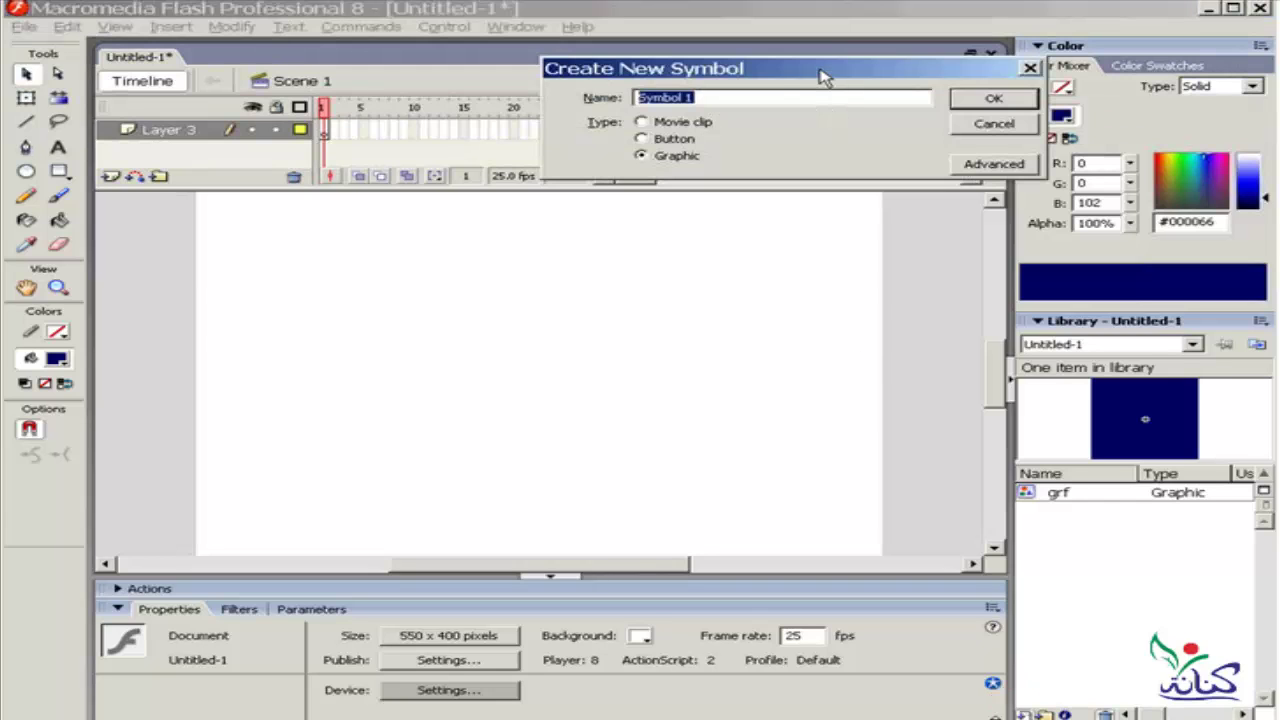
pyautogui.moveTo(820, 76); pyautogui.dragTo(706, 302)
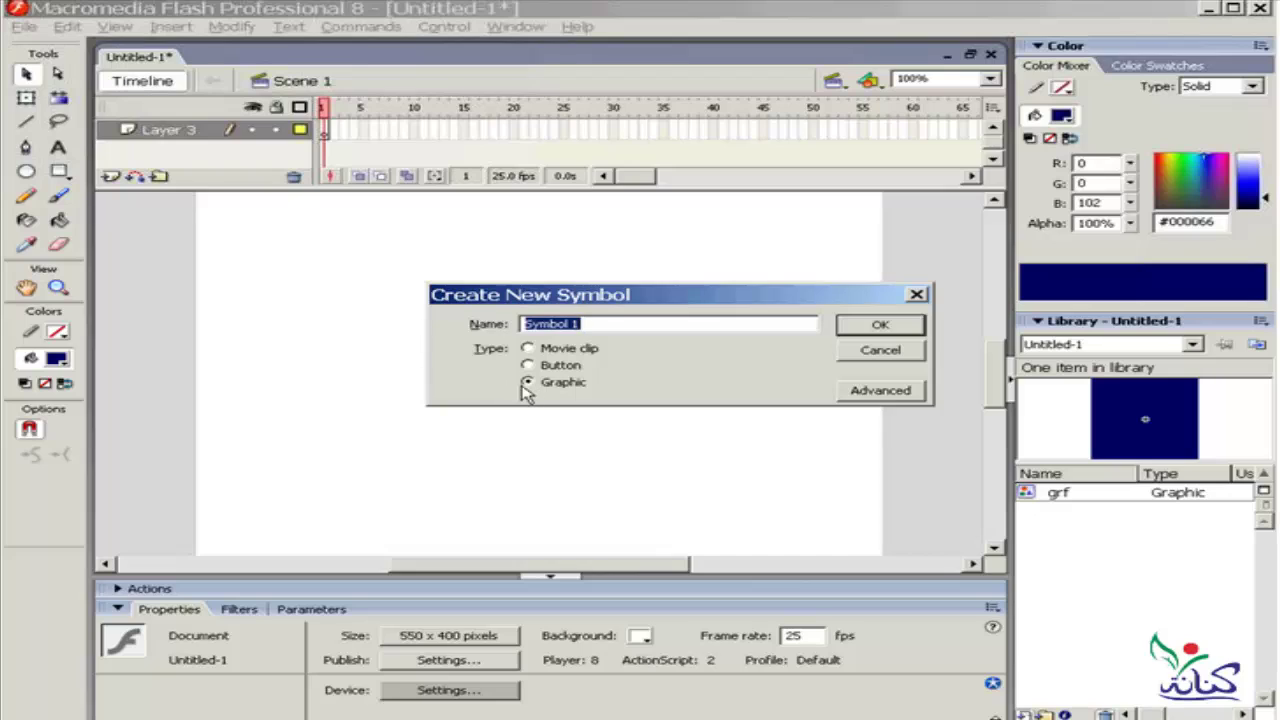
pyautogui.click(597, 322)
pyautogui.doubleClick(597, 322)
pyautogui.write('gr')
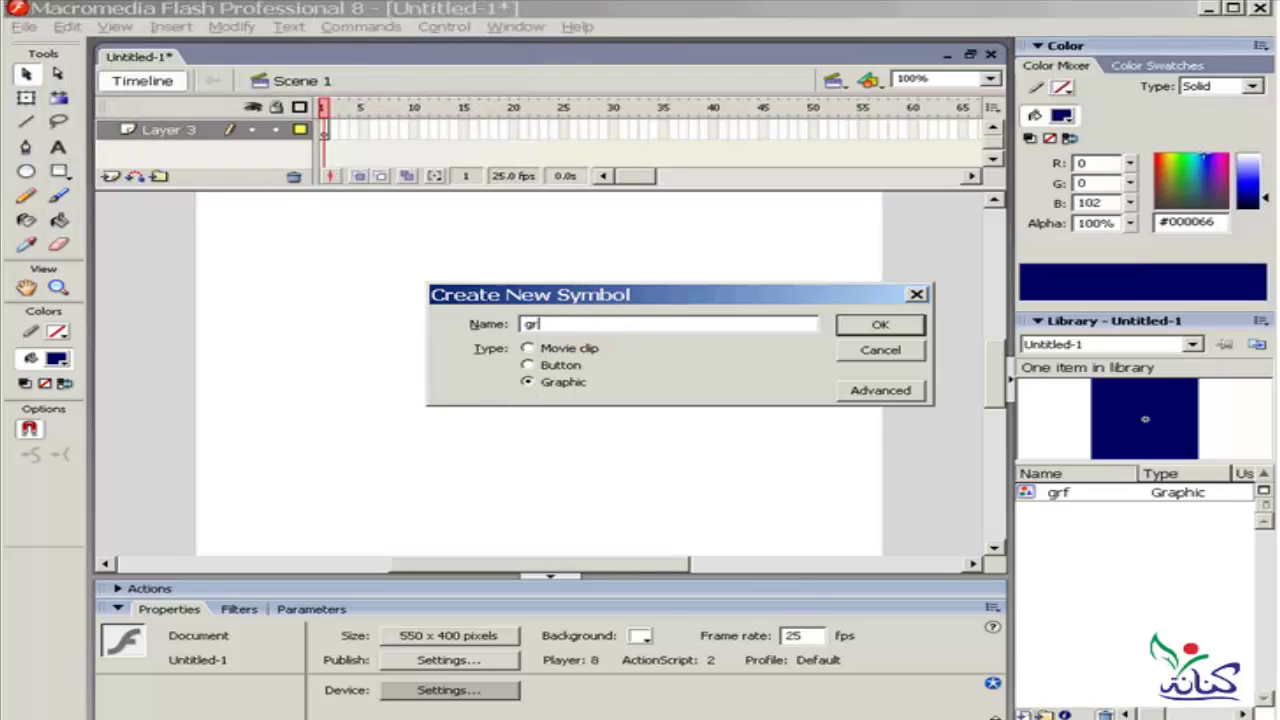
pyautogui.write('f')
pyautogui.write('anm')
pyautogui.write('t')
pyautogui.click(918, 332)
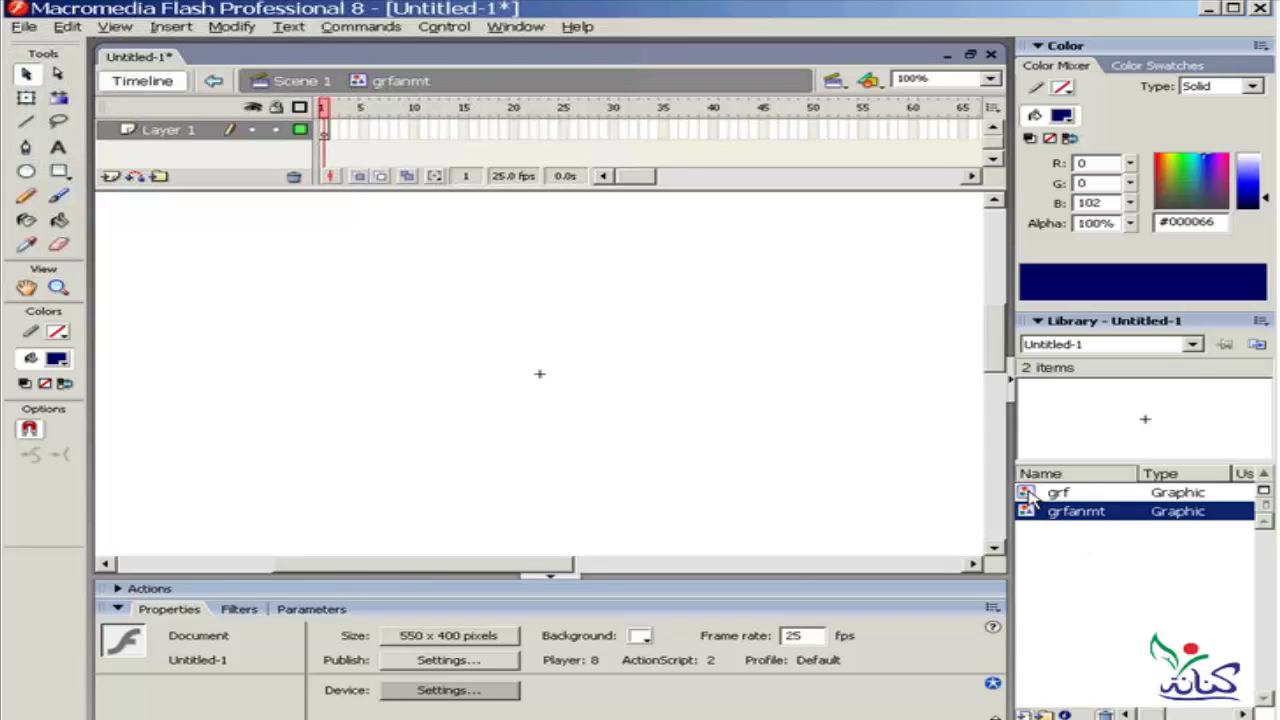
# - Drag a grf instance from the Library onto grfanmt's stage, left of the registration point
pyautogui.click(1027, 492)
pyautogui.doubleClick(1028, 494)
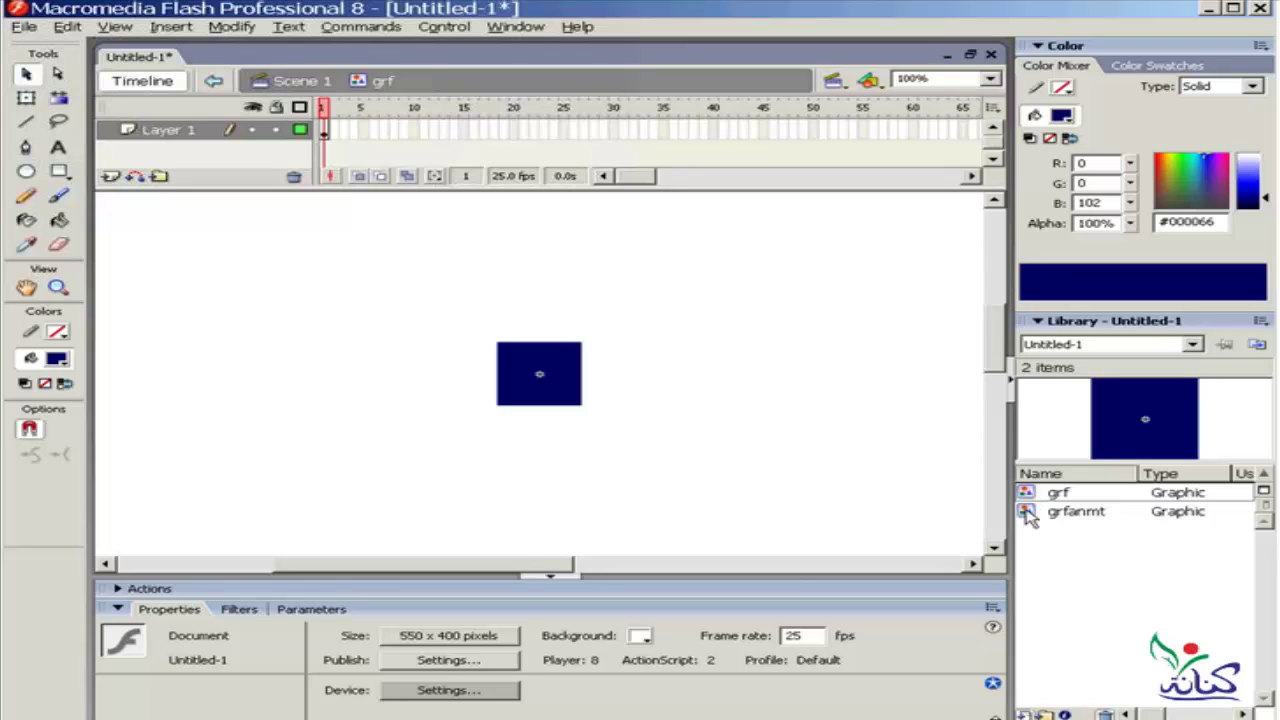
pyautogui.doubleClick(1027, 512)
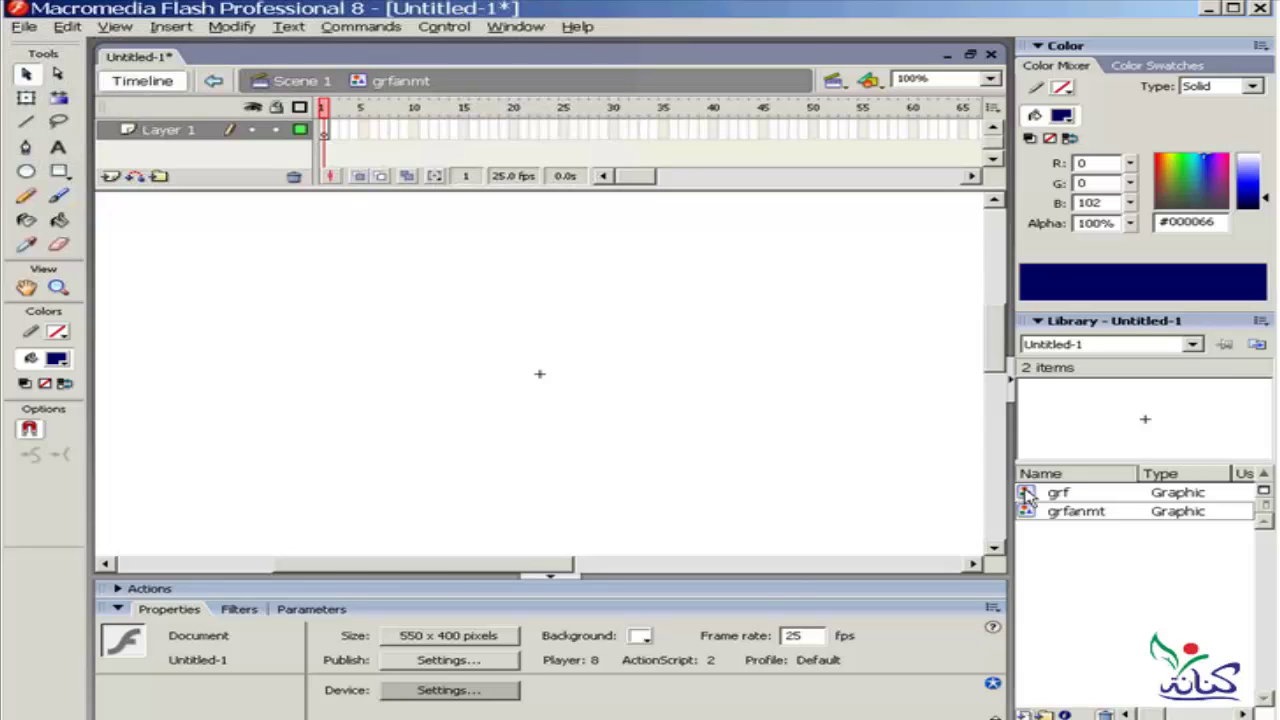
pyautogui.click(1027, 494)
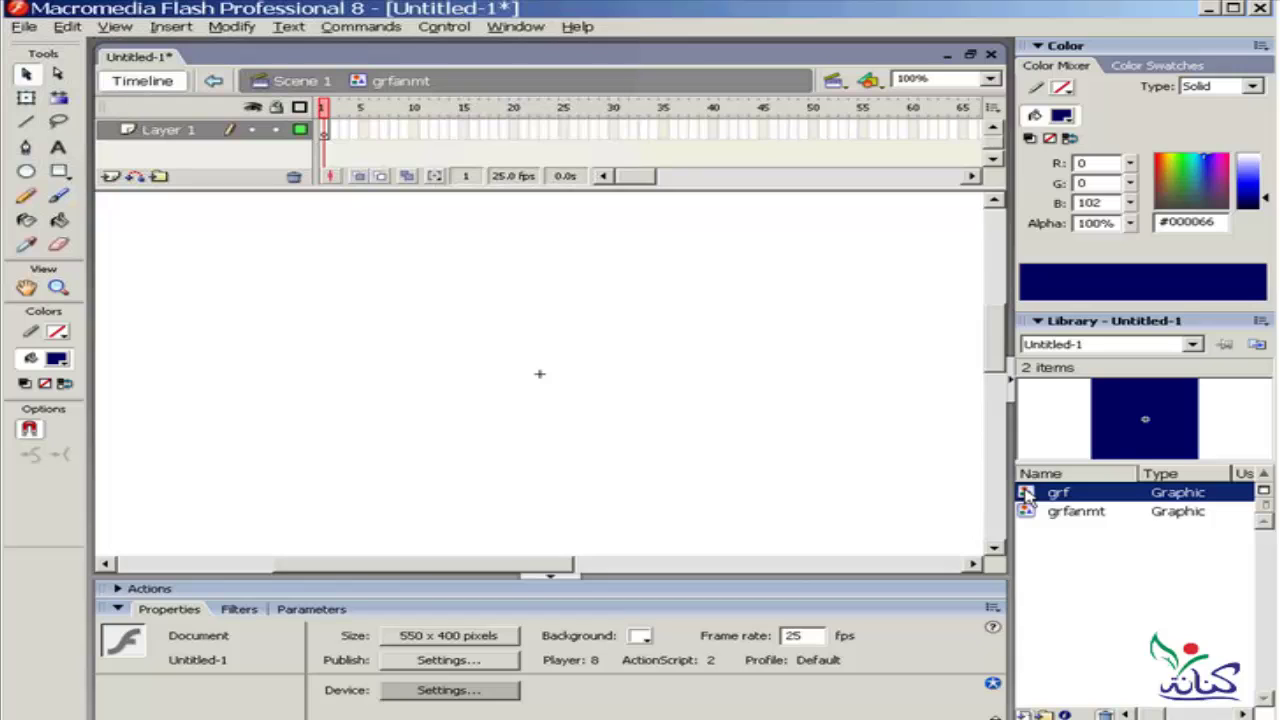
pyautogui.moveTo(1027, 494); pyautogui.dragTo(363, 381)
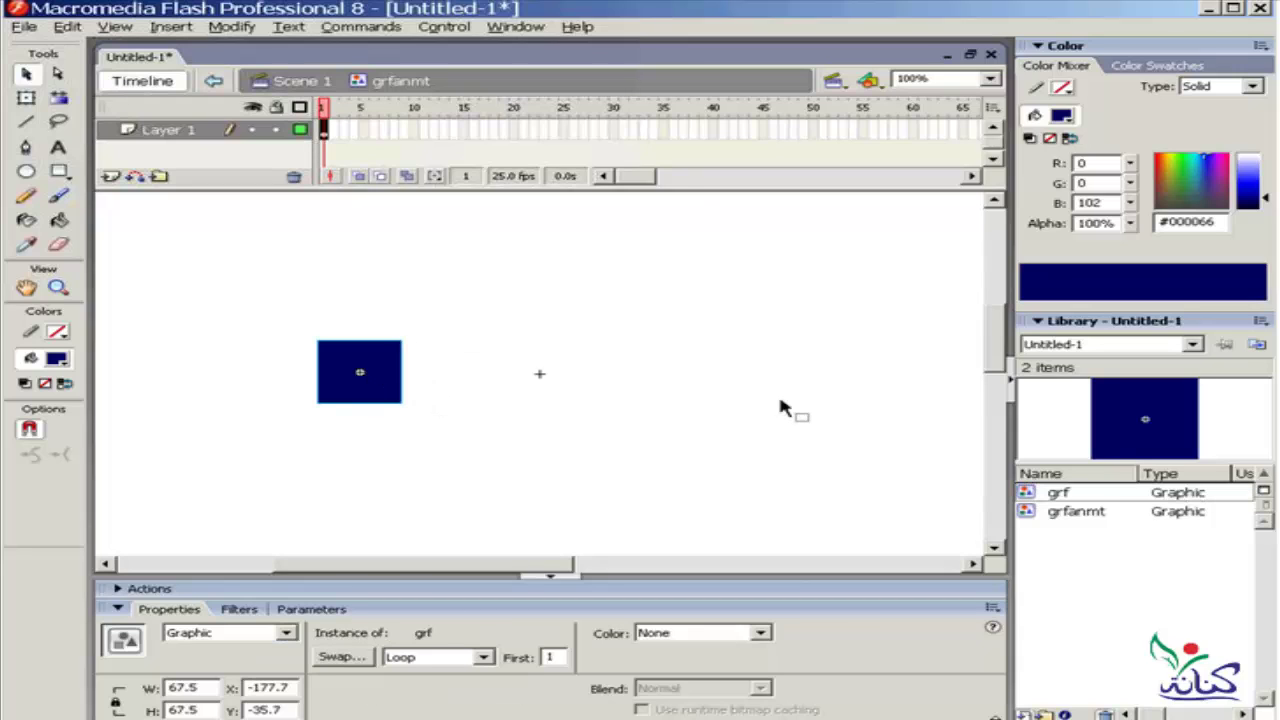
# - Add a keyframe at frame 30 and move the grf square right of centre there
pyautogui.click(614, 130)
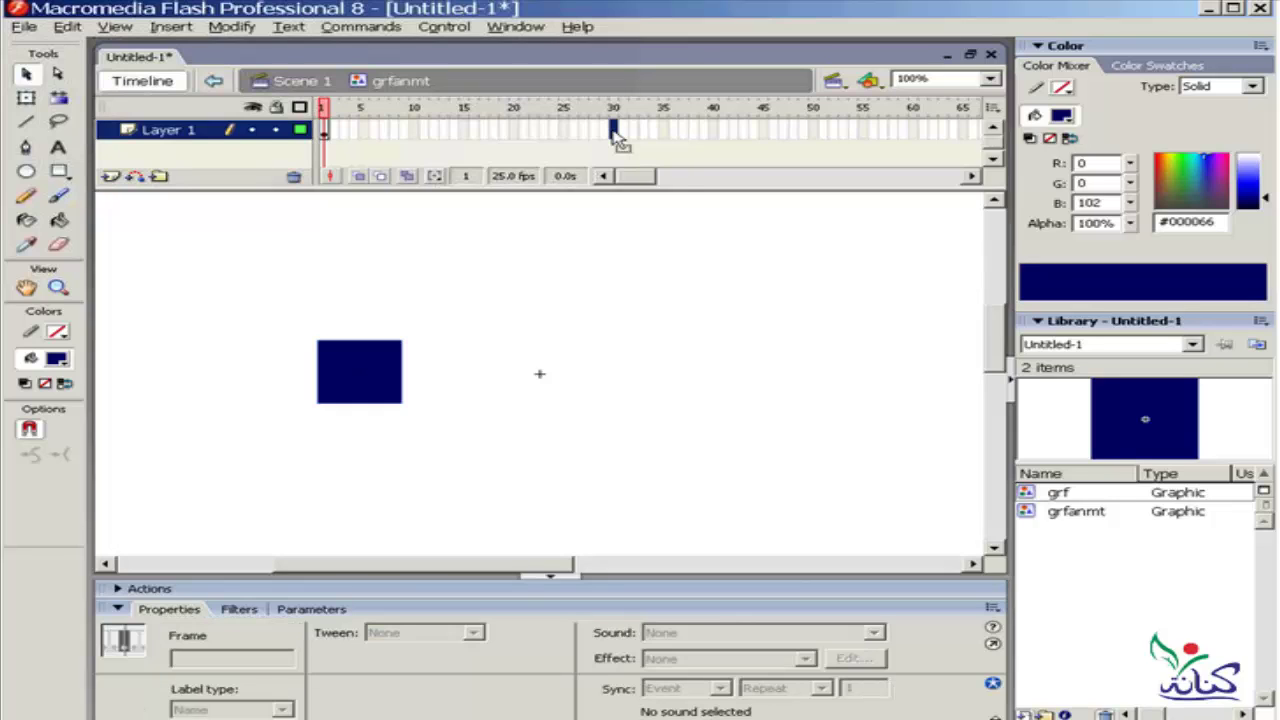
pyautogui.press('F5')
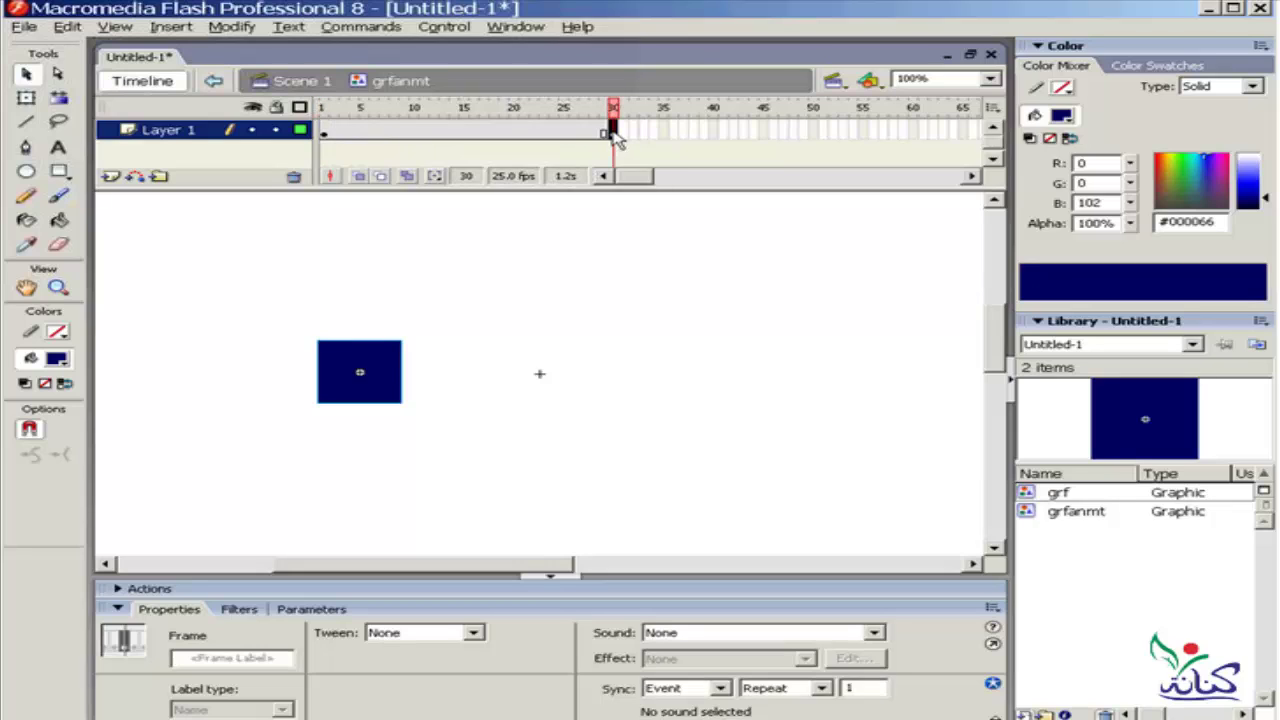
pyautogui.click(325, 136)
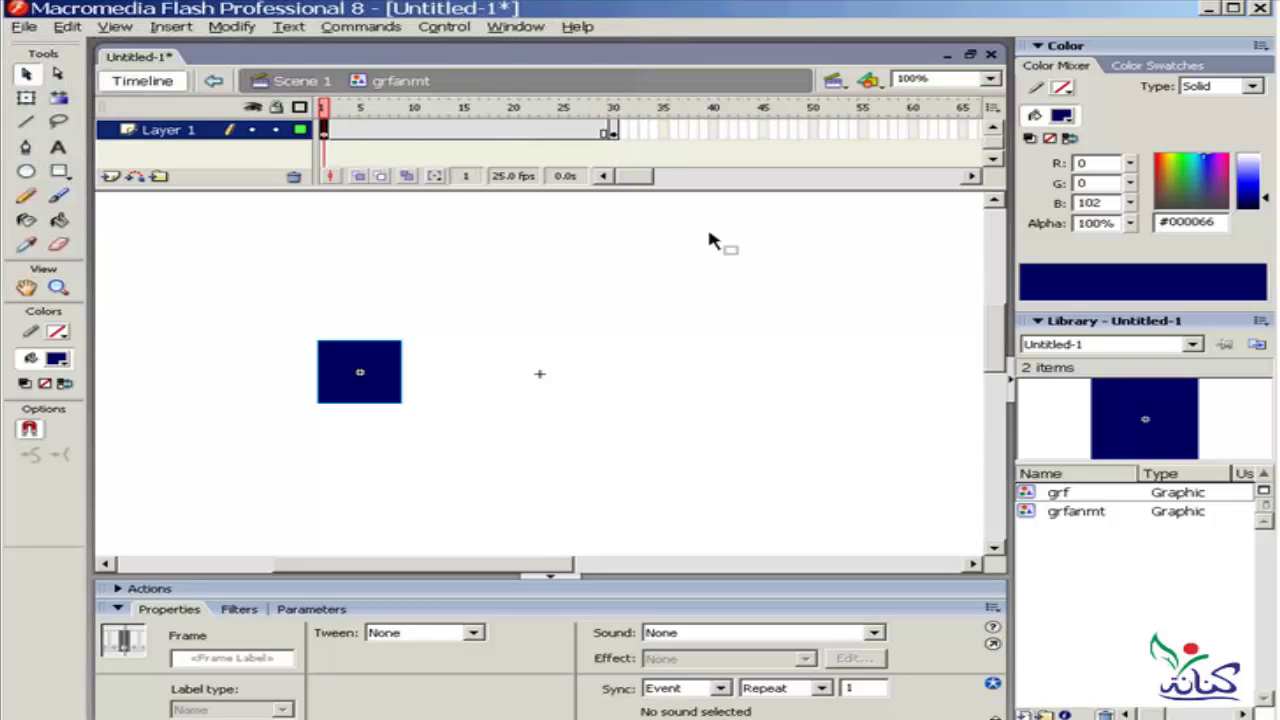
pyautogui.click(613, 132)
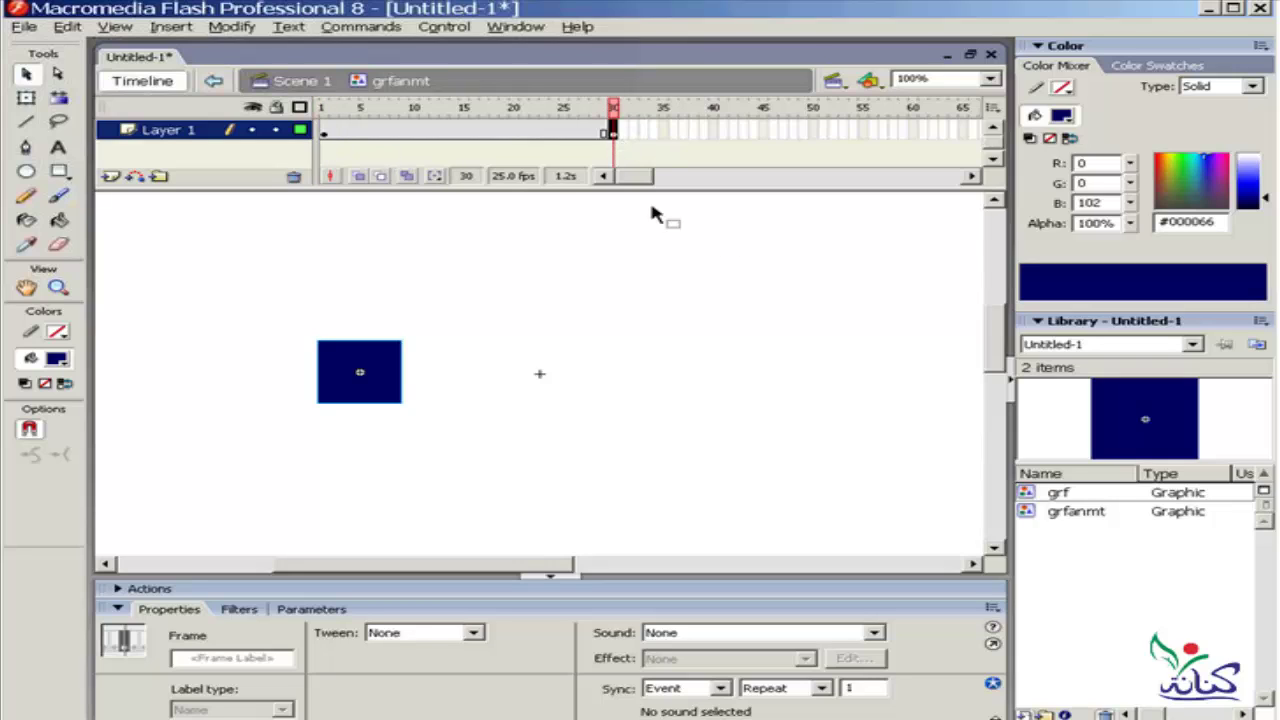
pyautogui.moveTo(378, 358)
pyautogui.mouseDown()
pyautogui.moveTo(660, 351)
pyautogui.moveTo(703, 363)
pyautogui.moveTo(688, 370)
pyautogui.mouseUp()
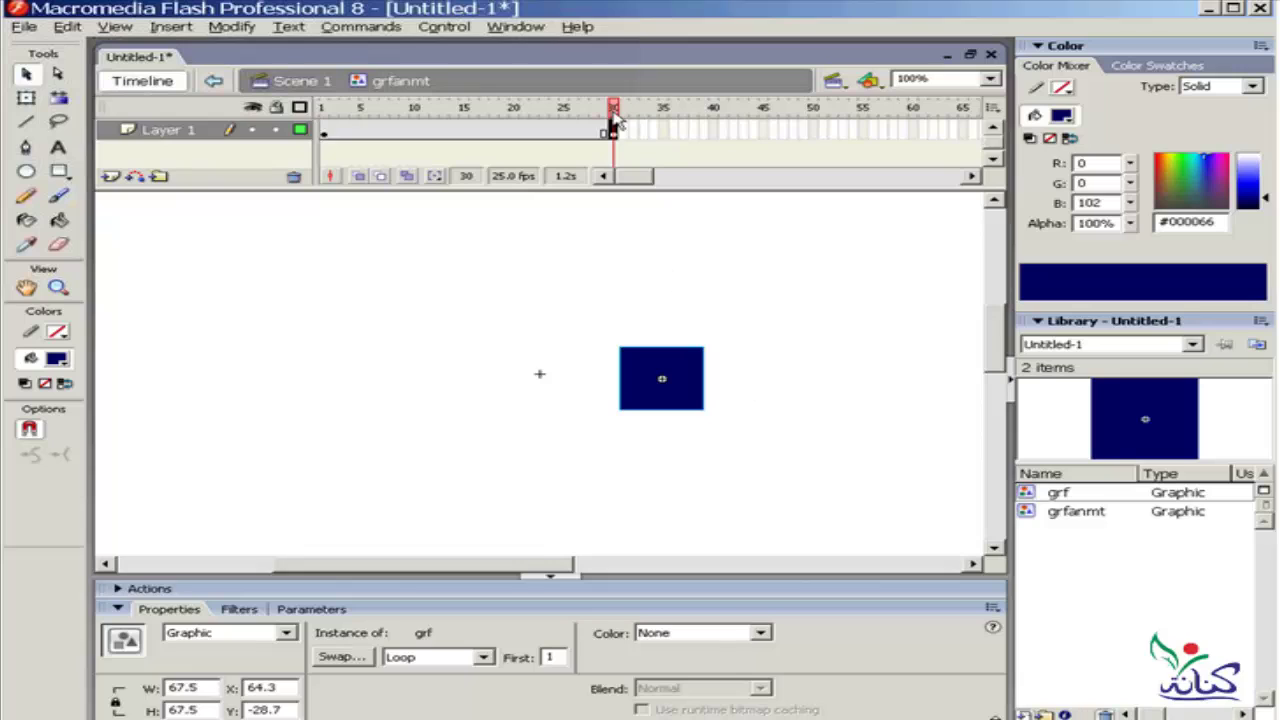
# - Apply a Motion tween across frames 1–30 and preview the square sliding right
pyautogui.click(466, 124)
pyautogui.moveTo(470, 123)
pyautogui.mouseDown()
pyautogui.moveTo(414, 121)
pyautogui.moveTo(617, 120)
pyautogui.mouseUp()
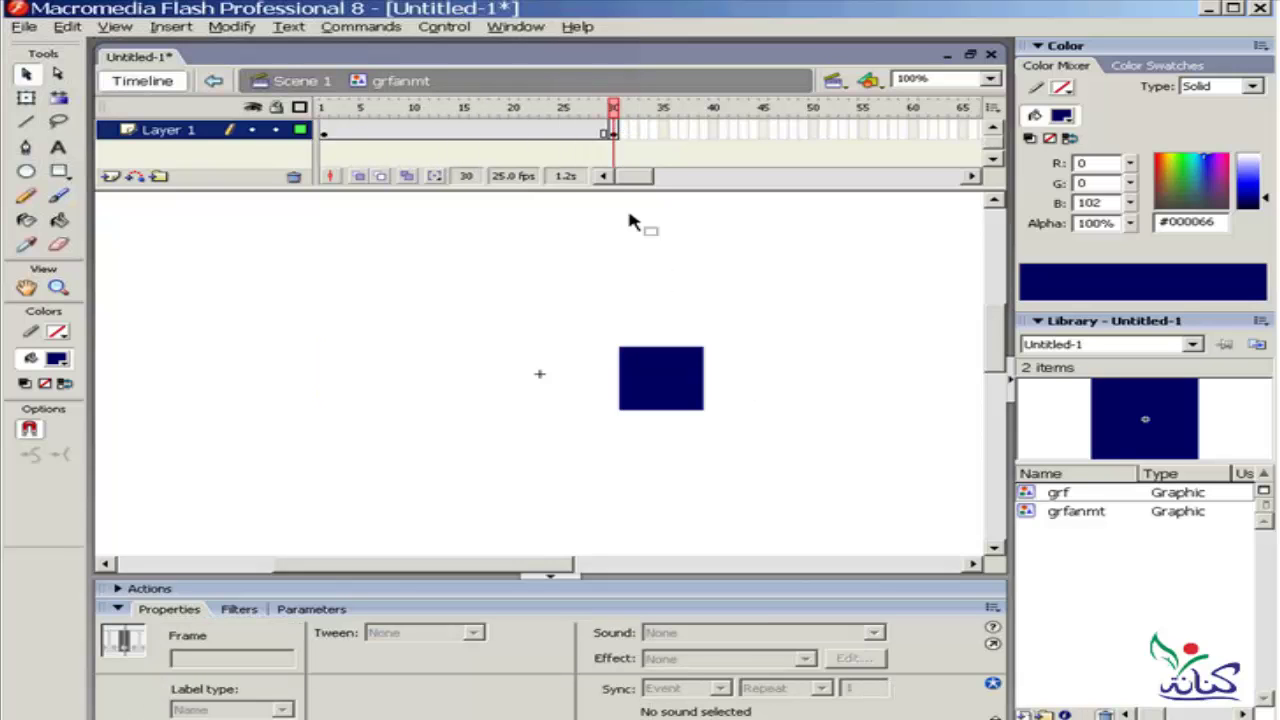
pyautogui.click(428, 134)
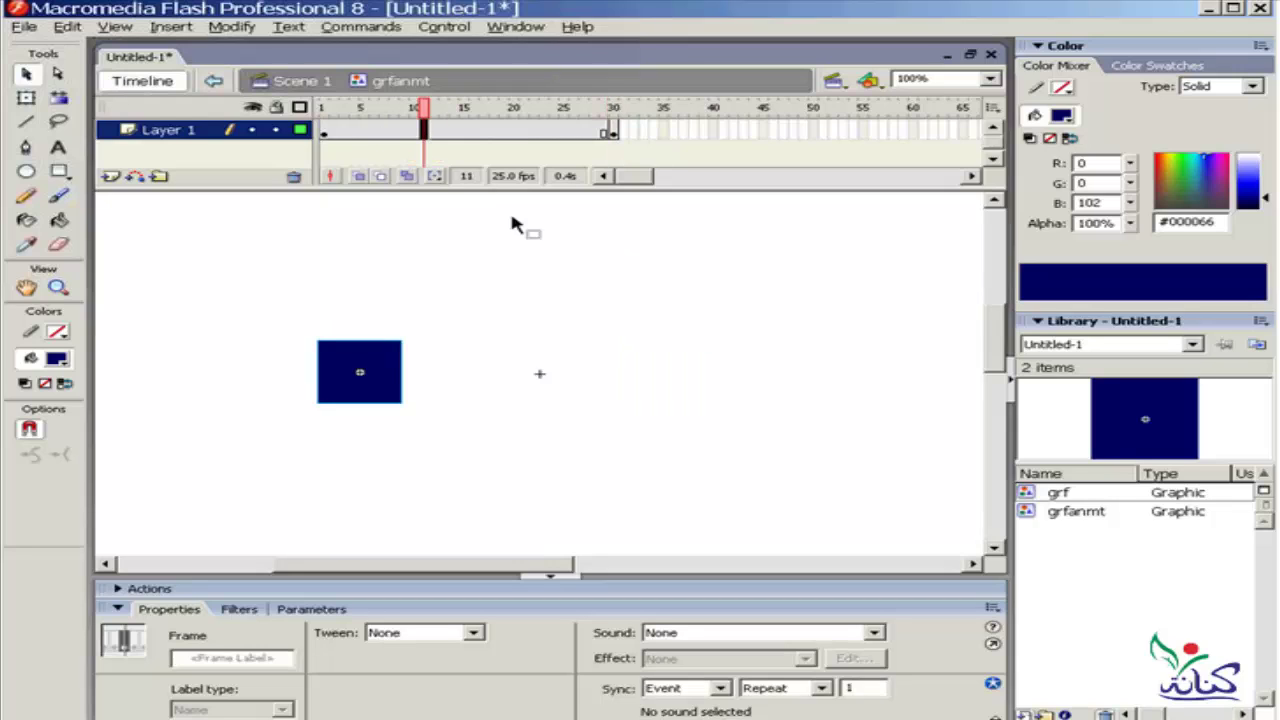
pyautogui.click(474, 633)
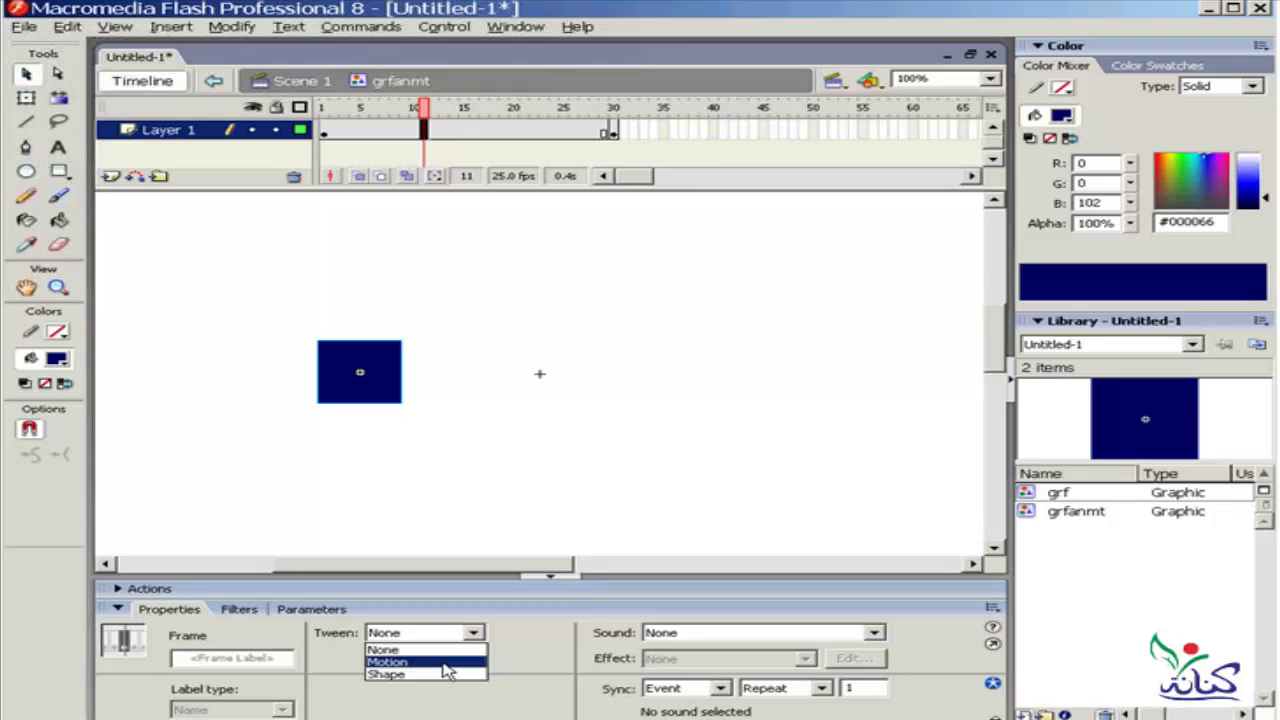
pyautogui.click(447, 663)
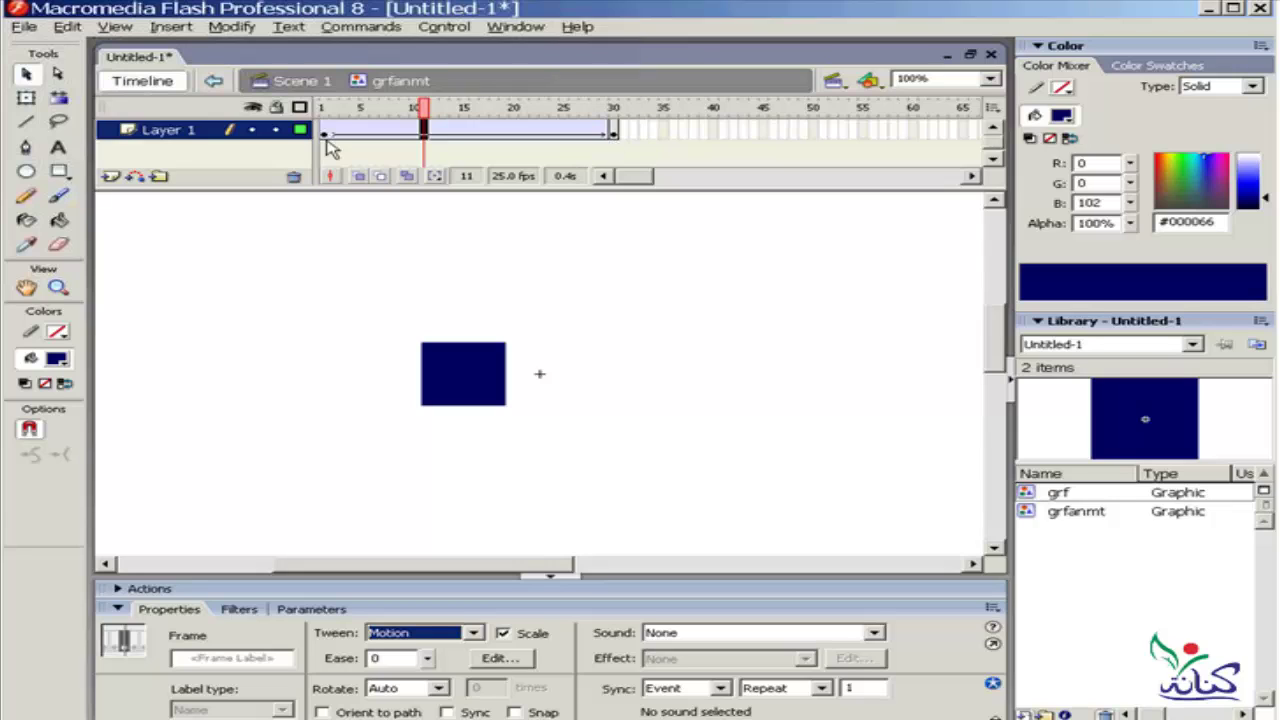
pyautogui.moveTo(424, 108)
pyautogui.mouseDown()
pyautogui.moveTo(493, 108)
pyautogui.moveTo(325, 108)
pyautogui.moveTo(609, 108)
pyautogui.moveTo(340, 110)
pyautogui.mouseUp()
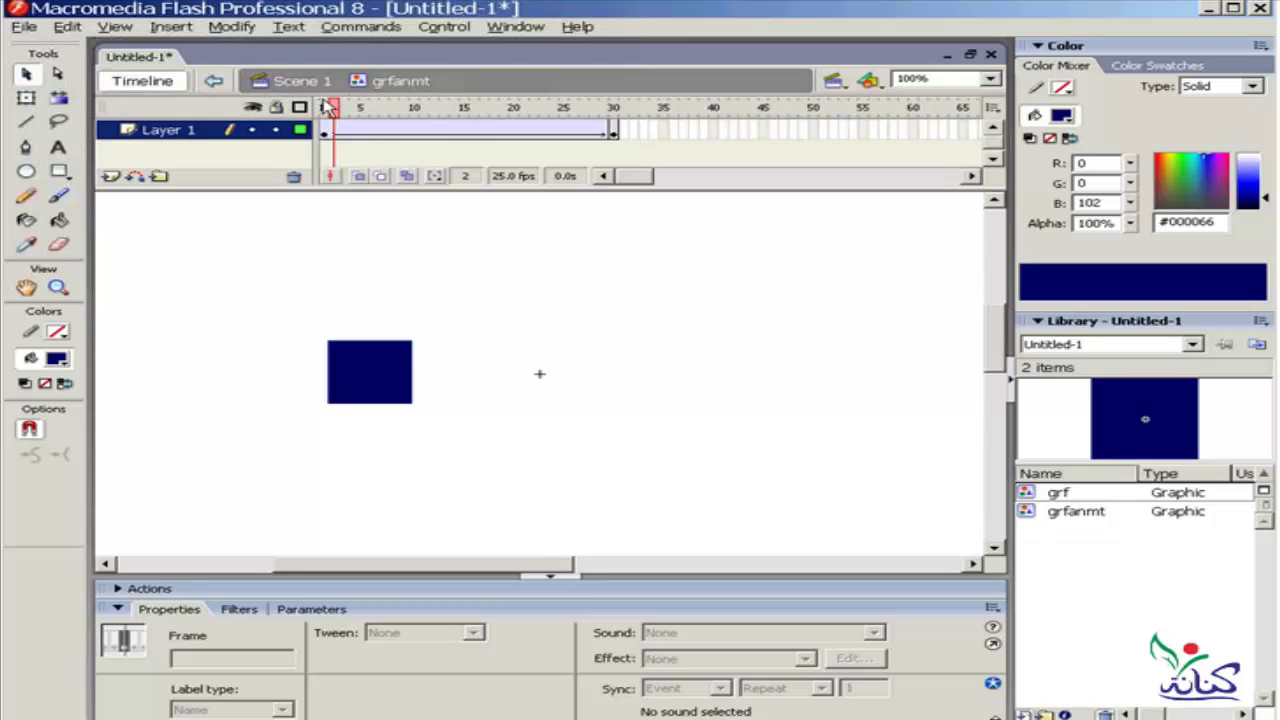
# - Scrub frames 1–30 to check the square's slide, then return to Scene 1
pyautogui.moveTo(330, 107); pyautogui.dragTo(640, 105)
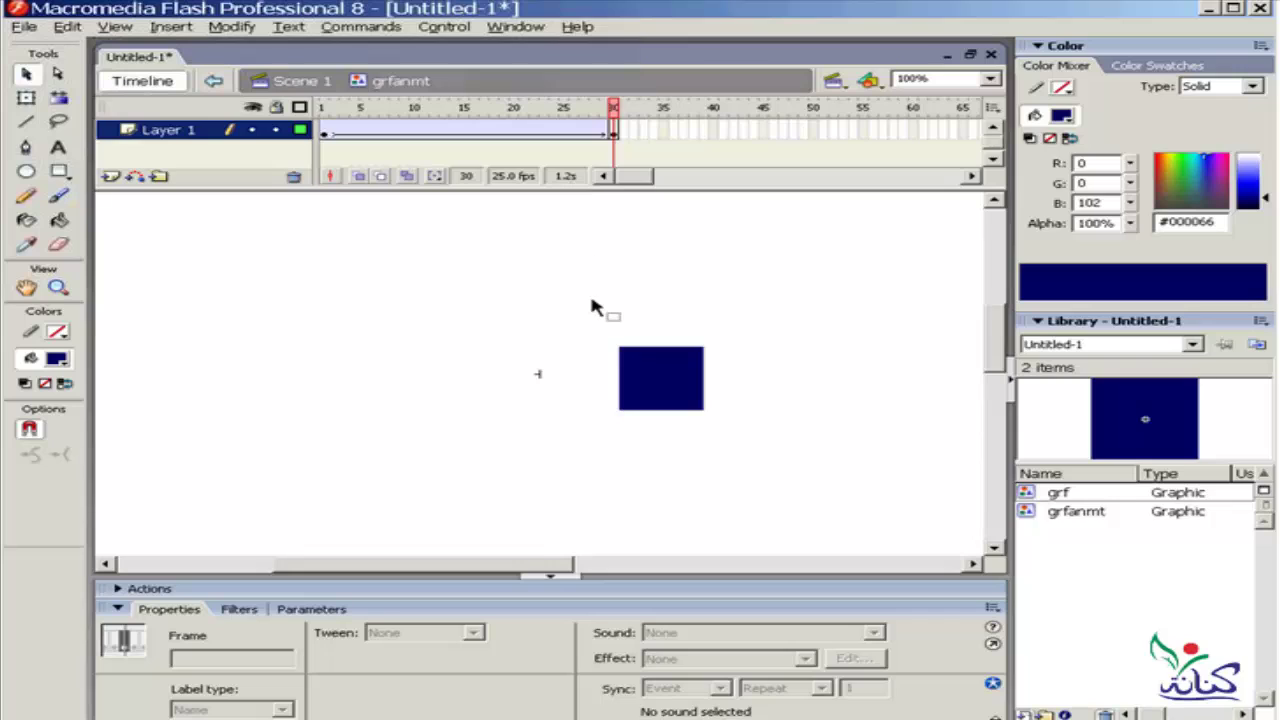
pyautogui.click(298, 84)
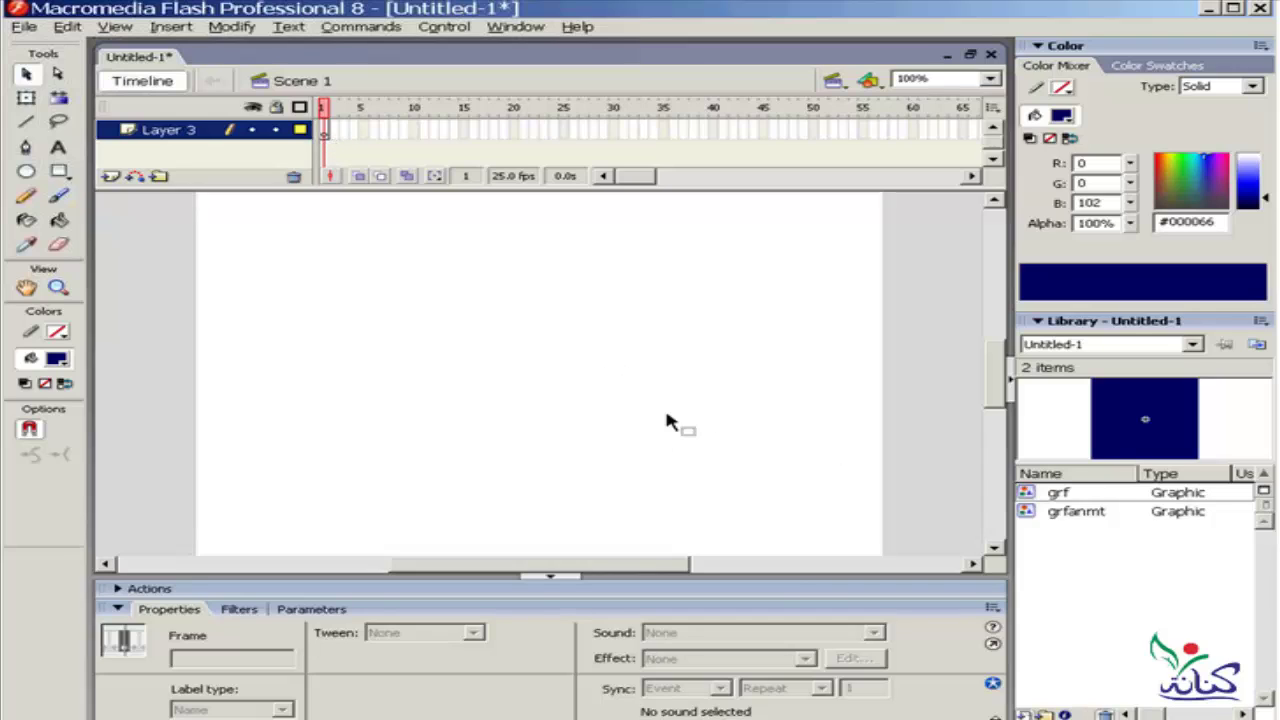
# - Place a grfanmt instance on the main stage, plus test copies of grf and grfanmt
pyautogui.click(1026, 512)
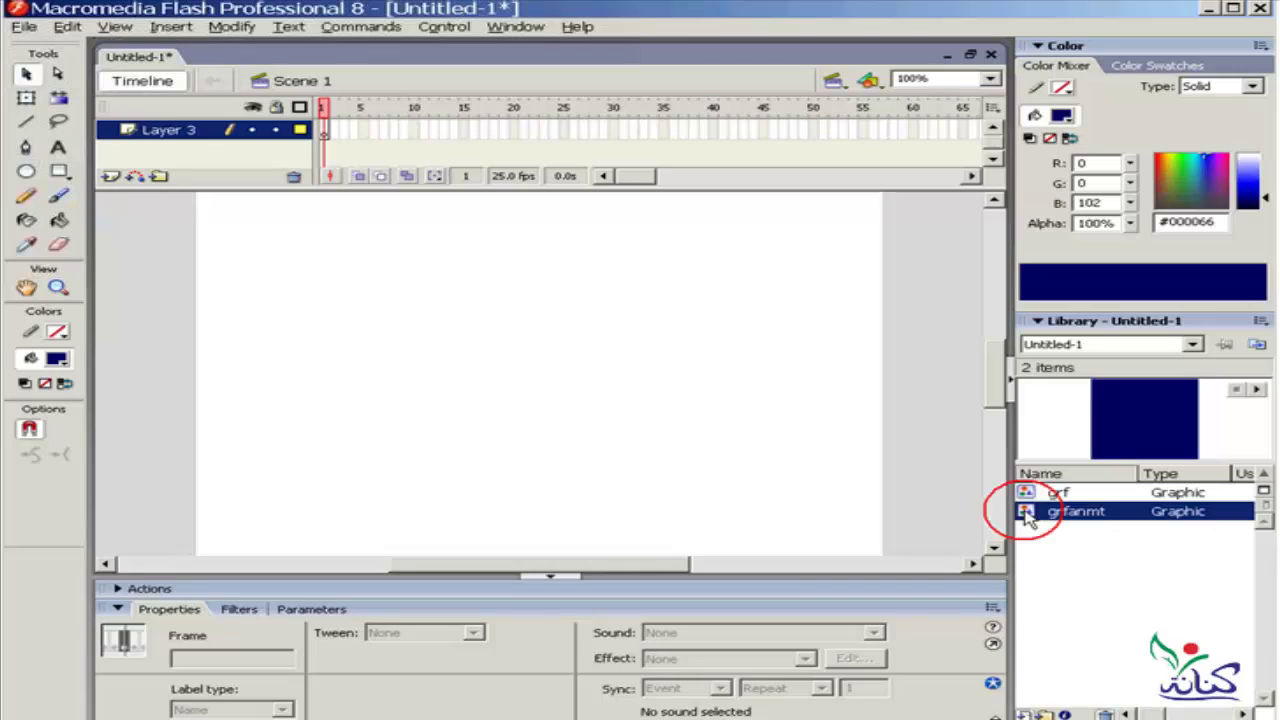
pyautogui.moveTo(1026, 512); pyautogui.dragTo(548, 335)
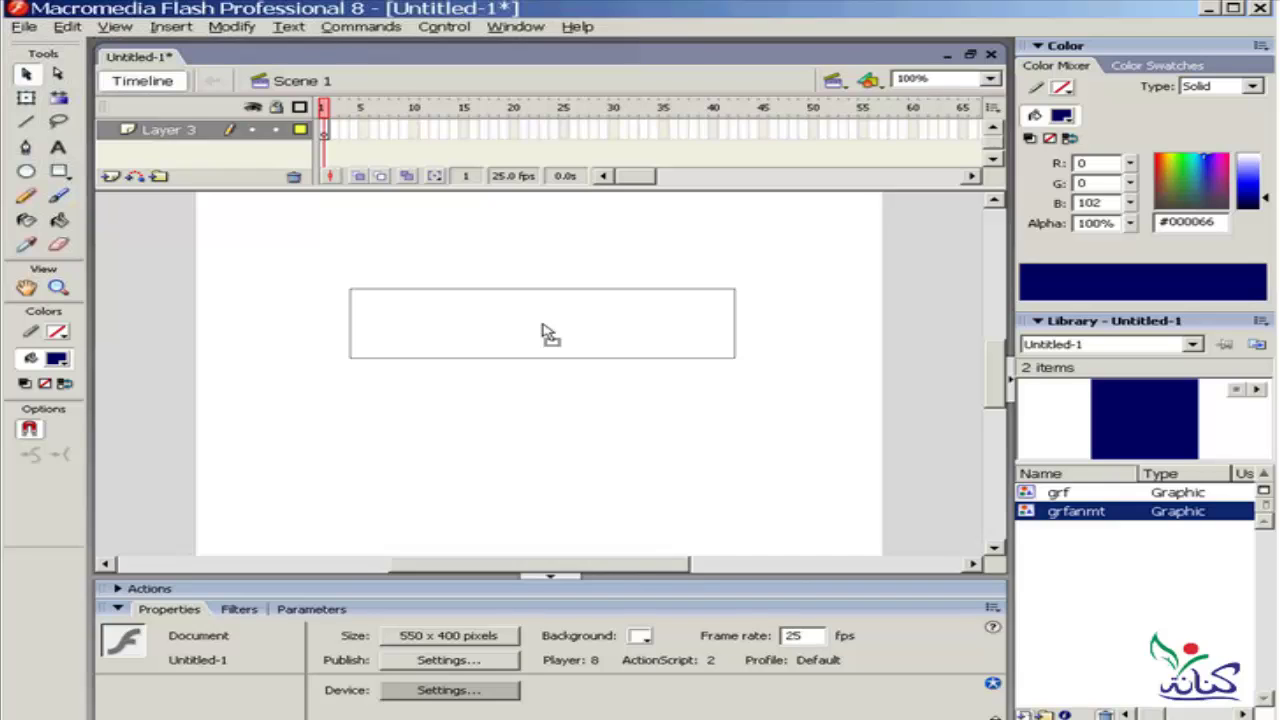
pyautogui.moveTo(545, 332); pyautogui.dragTo(545, 332)
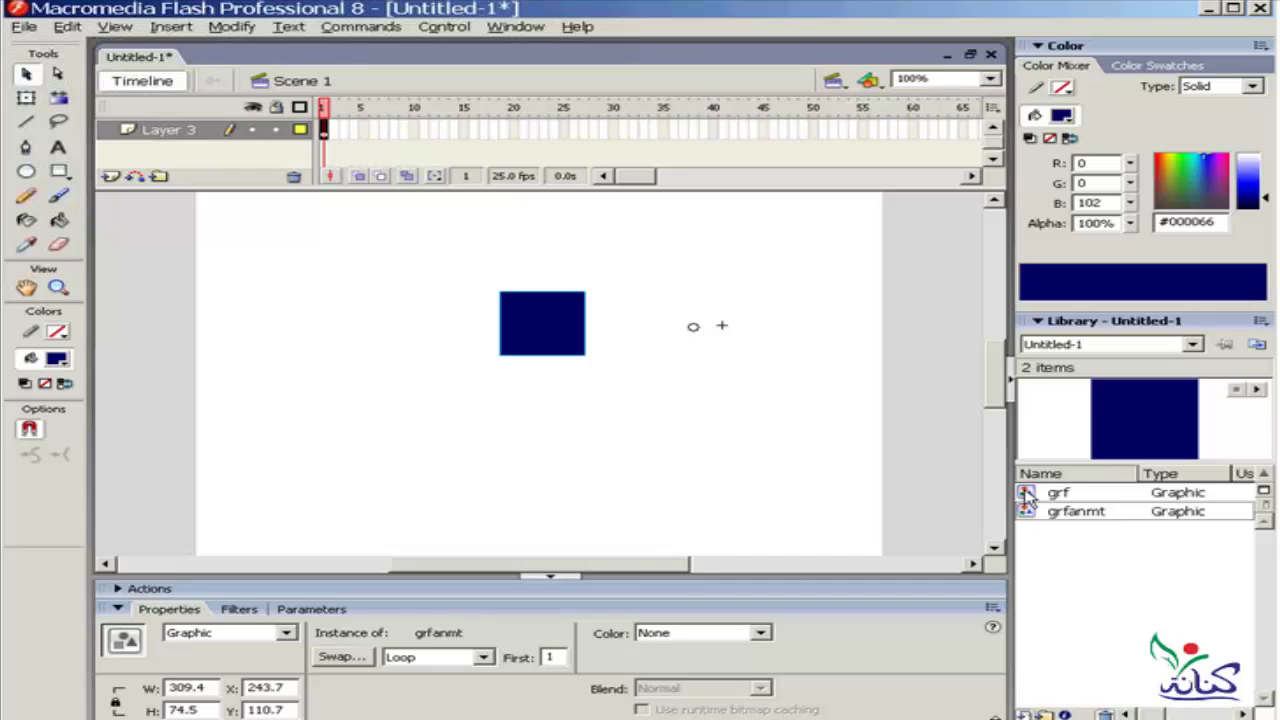
pyautogui.moveTo(1027, 494); pyautogui.dragTo(648, 460)
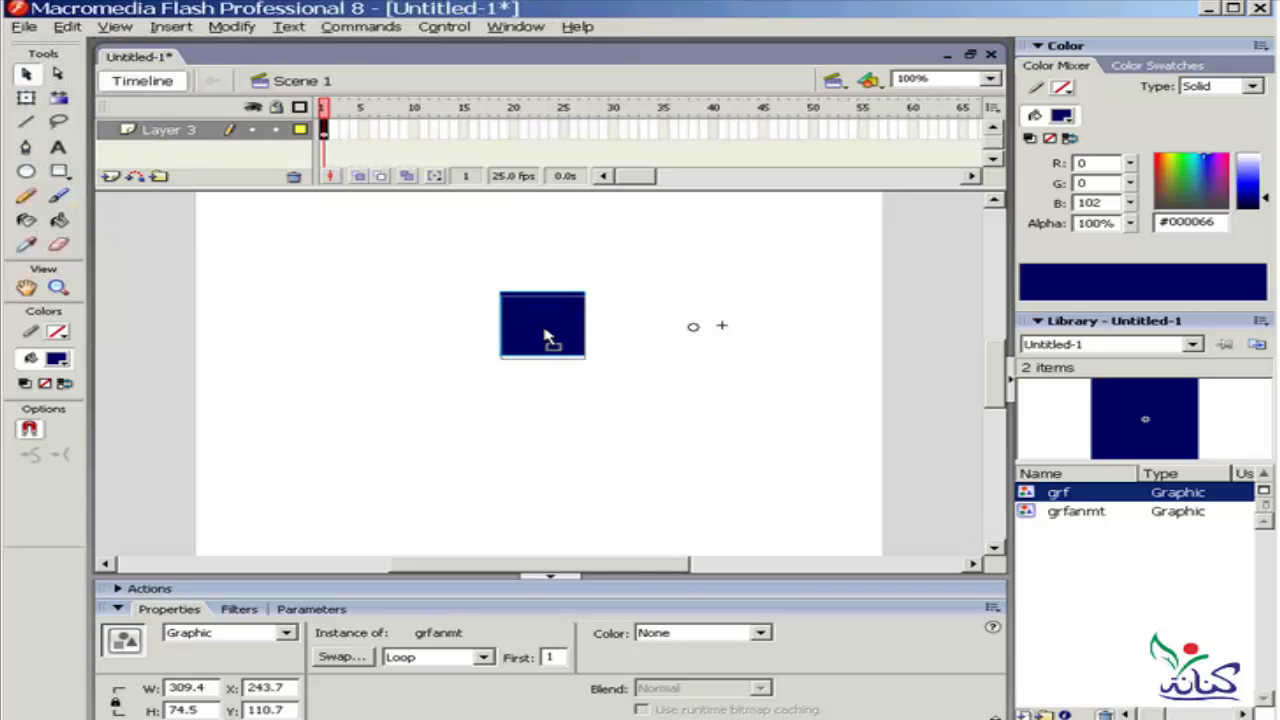
pyautogui.moveTo(648, 460)
pyautogui.mouseDown()
pyautogui.moveTo(548, 333)
pyautogui.moveTo(555, 456)
pyautogui.mouseUp()
pyautogui.click(1030, 512)
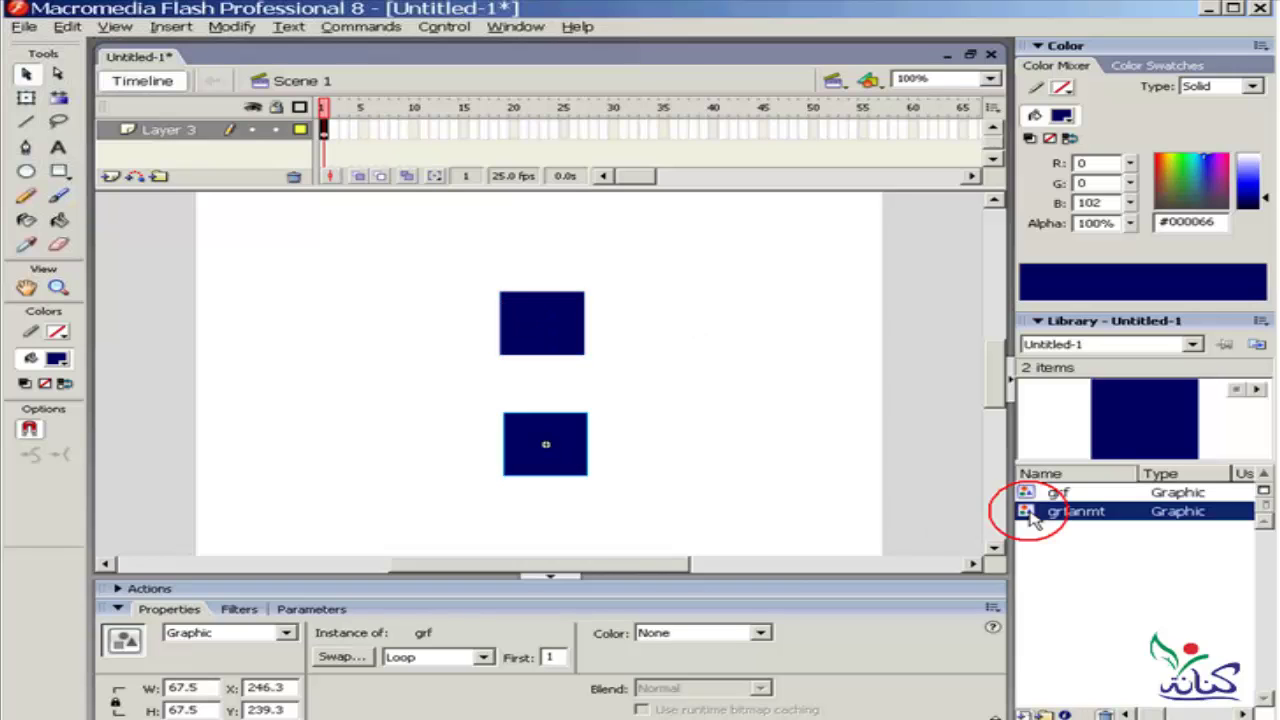
pyautogui.moveTo(1030, 512); pyautogui.dragTo(549, 260)
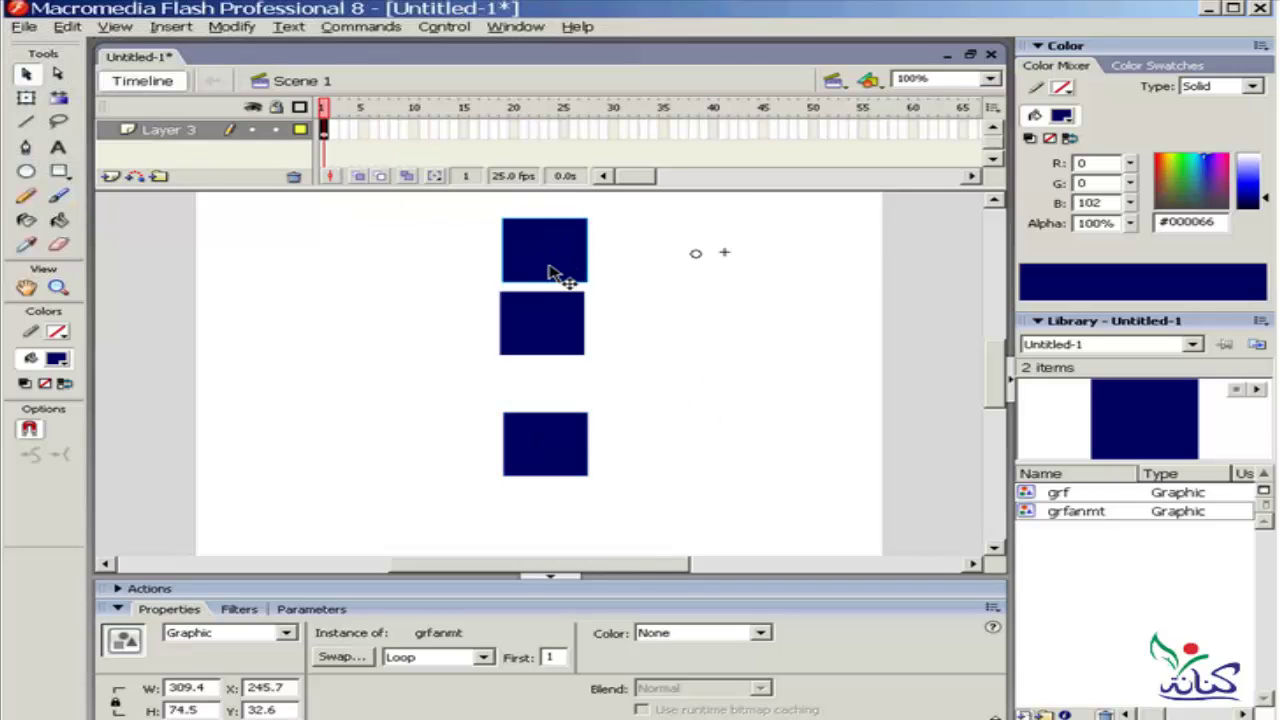
# - Delete the extra top grfanmt copy and the bottom grf square, leaving one instance
pyautogui.click(700, 370)
pyautogui.click(578, 256)
pyautogui.press('Delete')
pyautogui.click(557, 455)
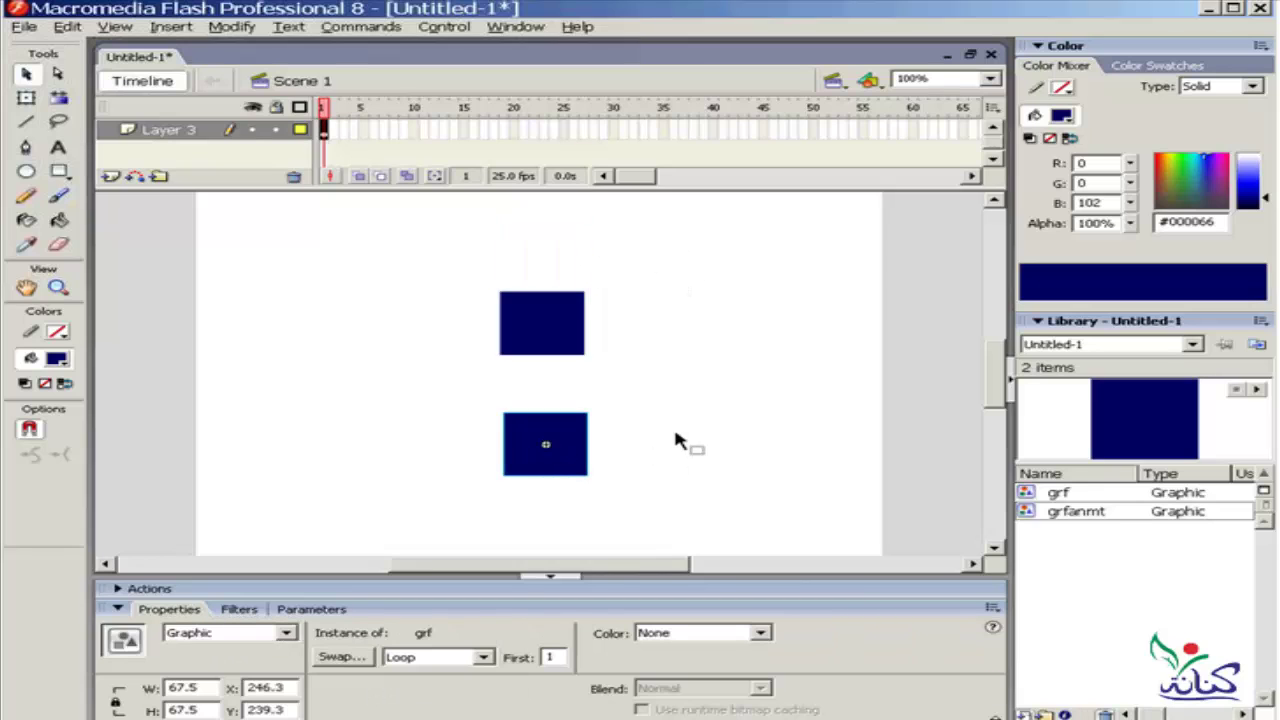
pyautogui.press('Delete')
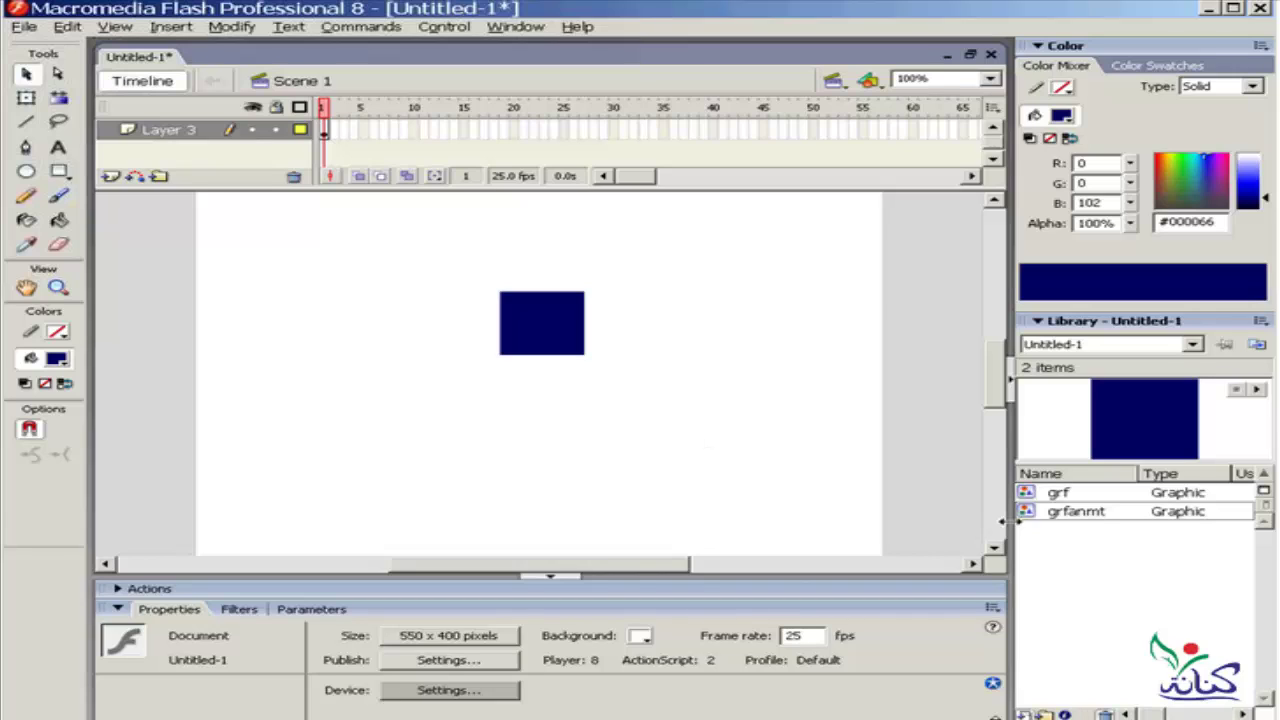
pyautogui.doubleClick(1026, 511)
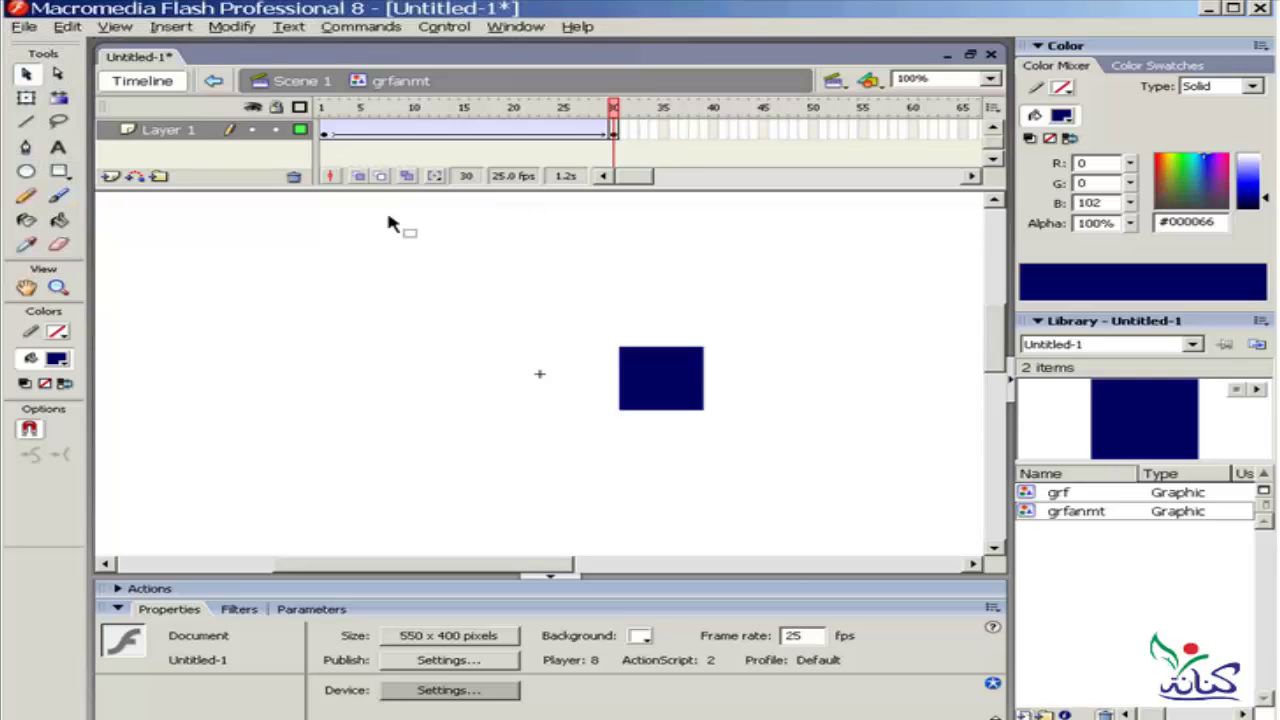
pyautogui.click(358, 177)
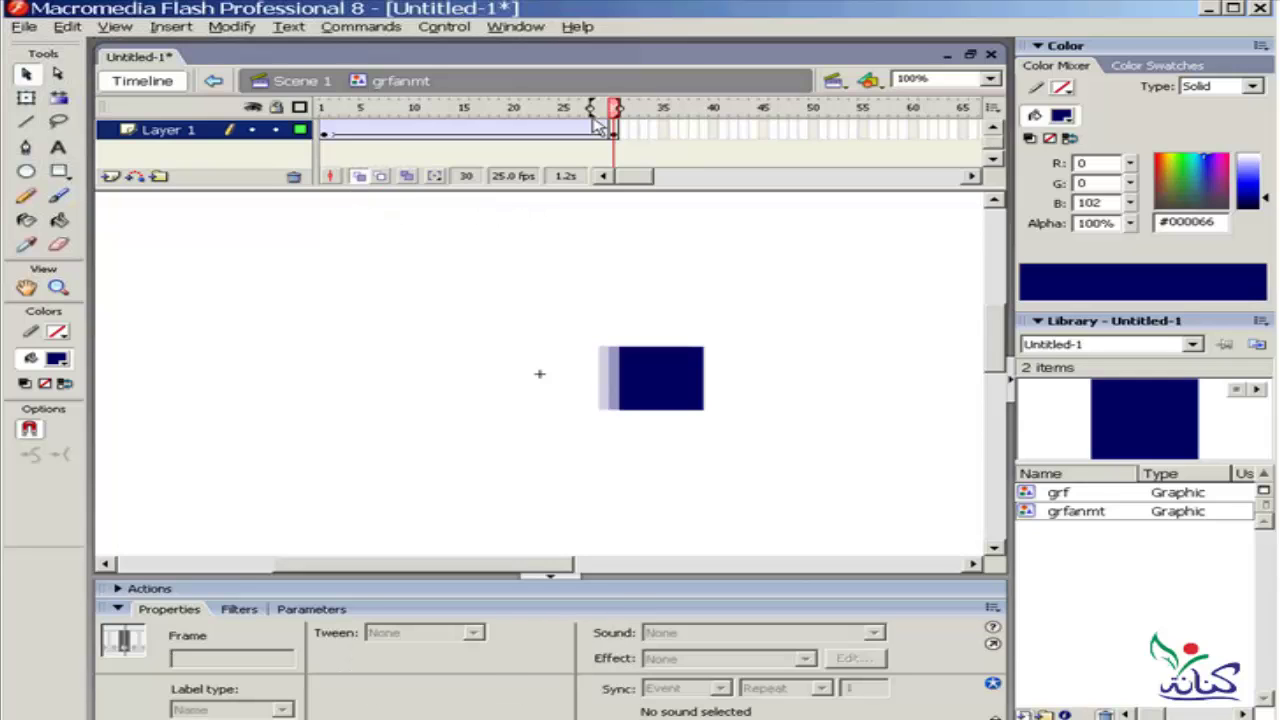
pyautogui.moveTo(590, 107); pyautogui.dragTo(321, 108)
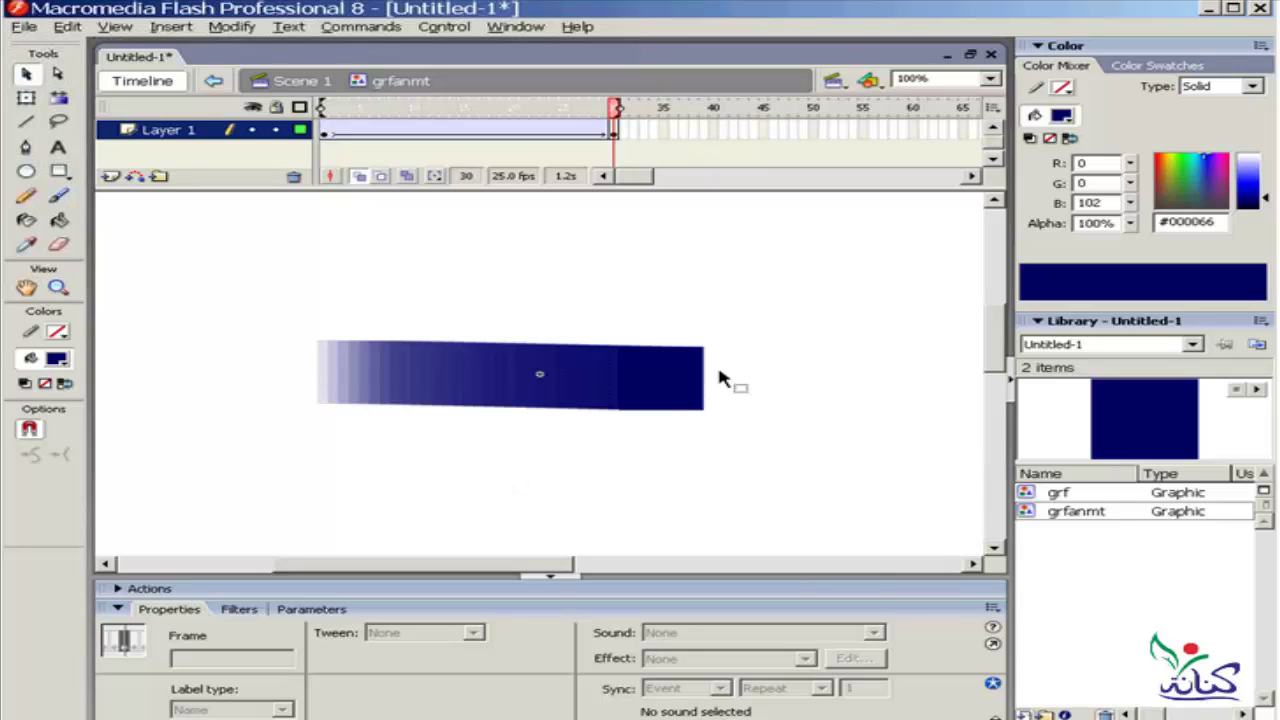
pyautogui.click(294, 86)
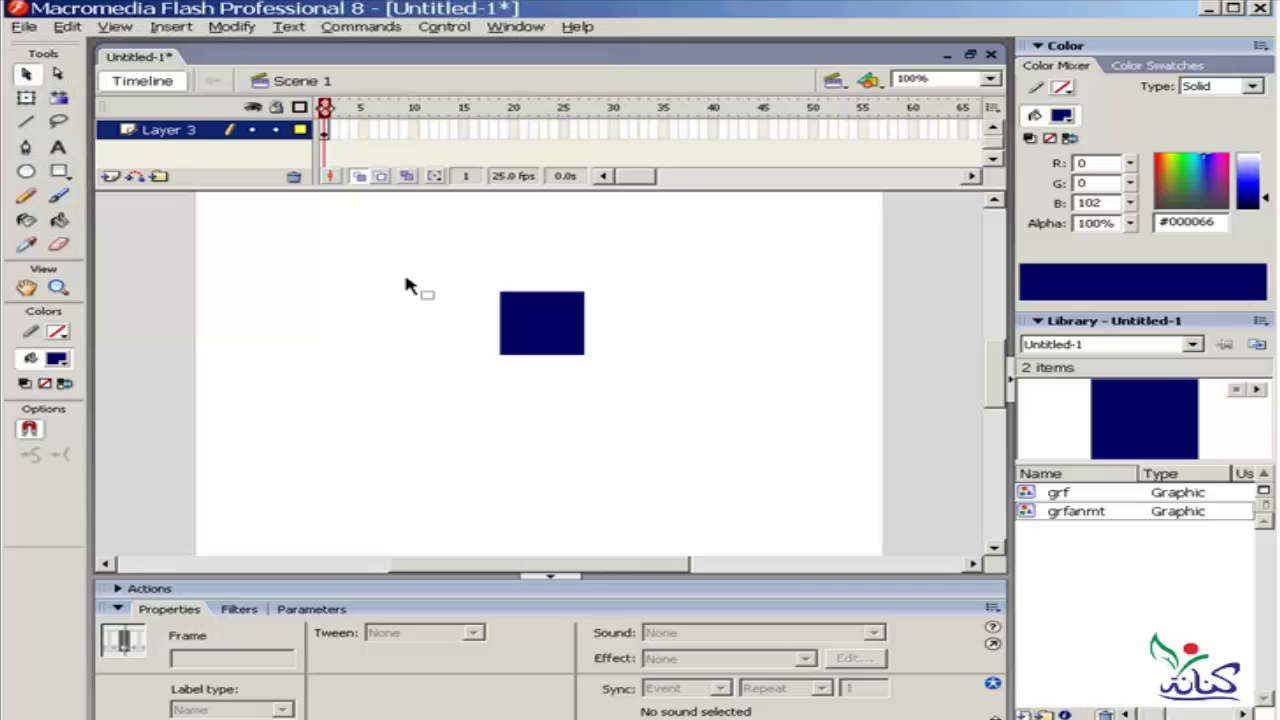
pyautogui.click(359, 176)
pyautogui.click(775, 352)
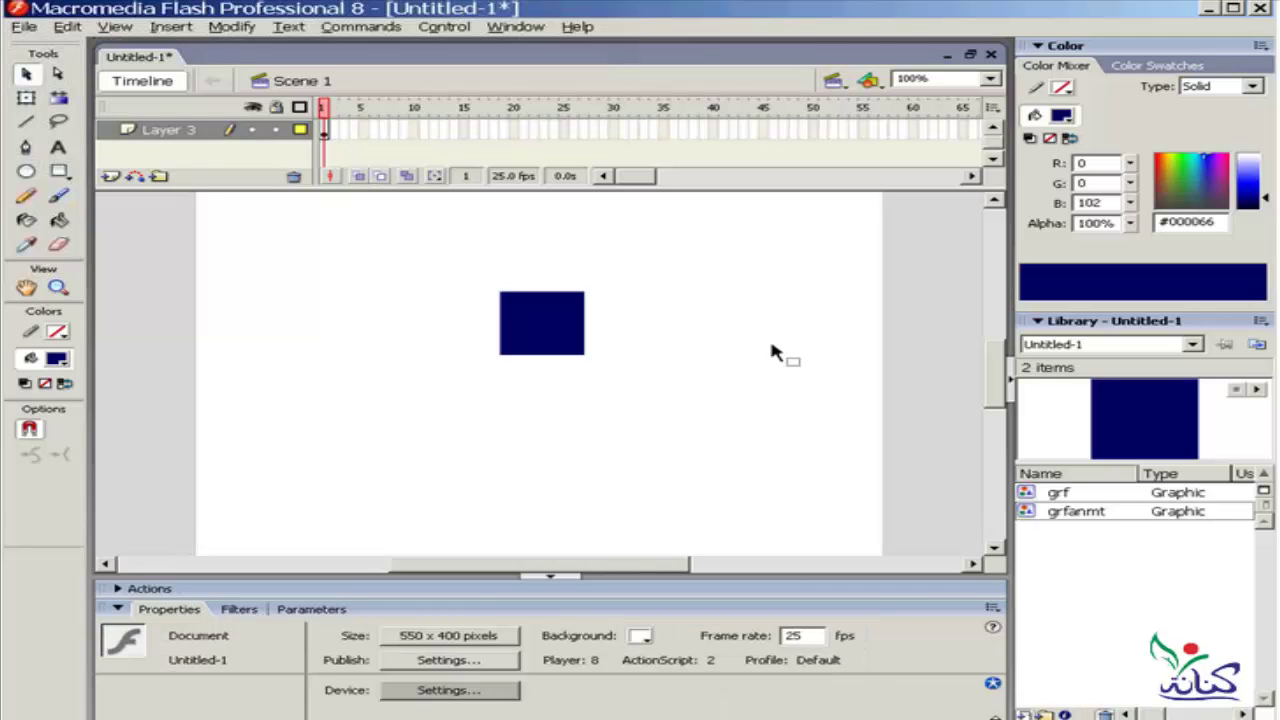
pyautogui.hotkey('ctrl', 'Return')
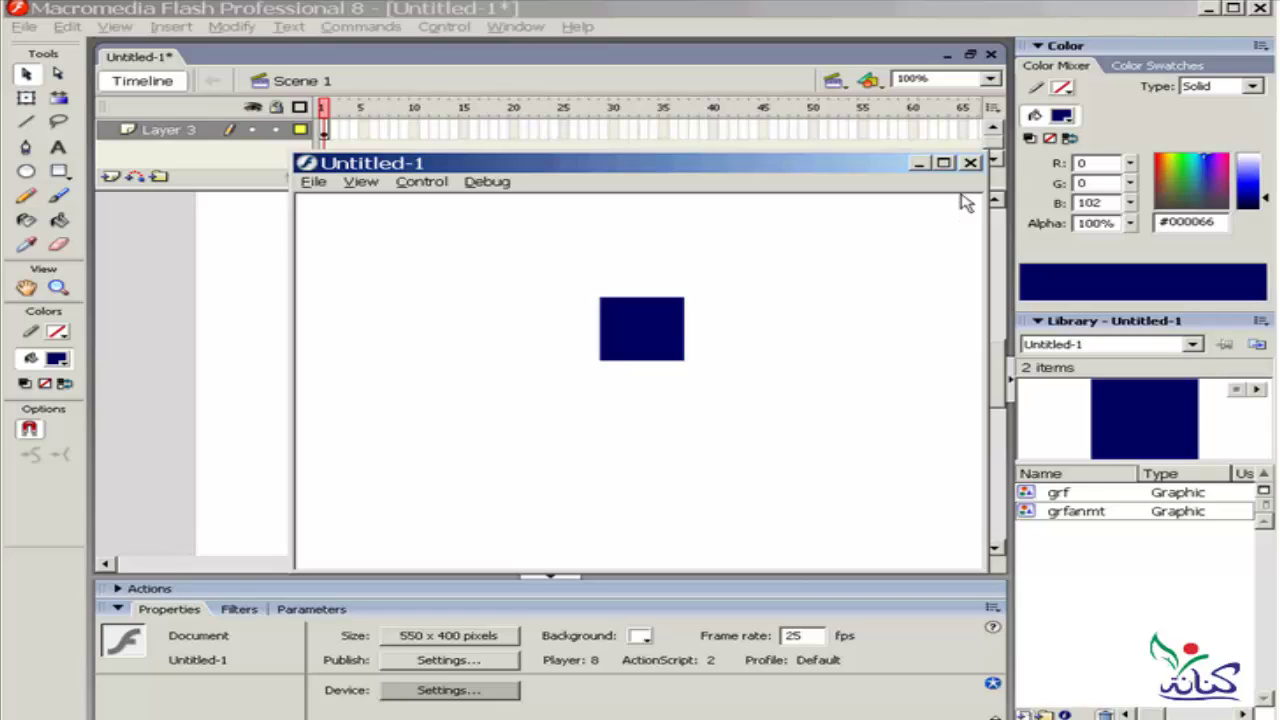
pyautogui.click(970, 163)
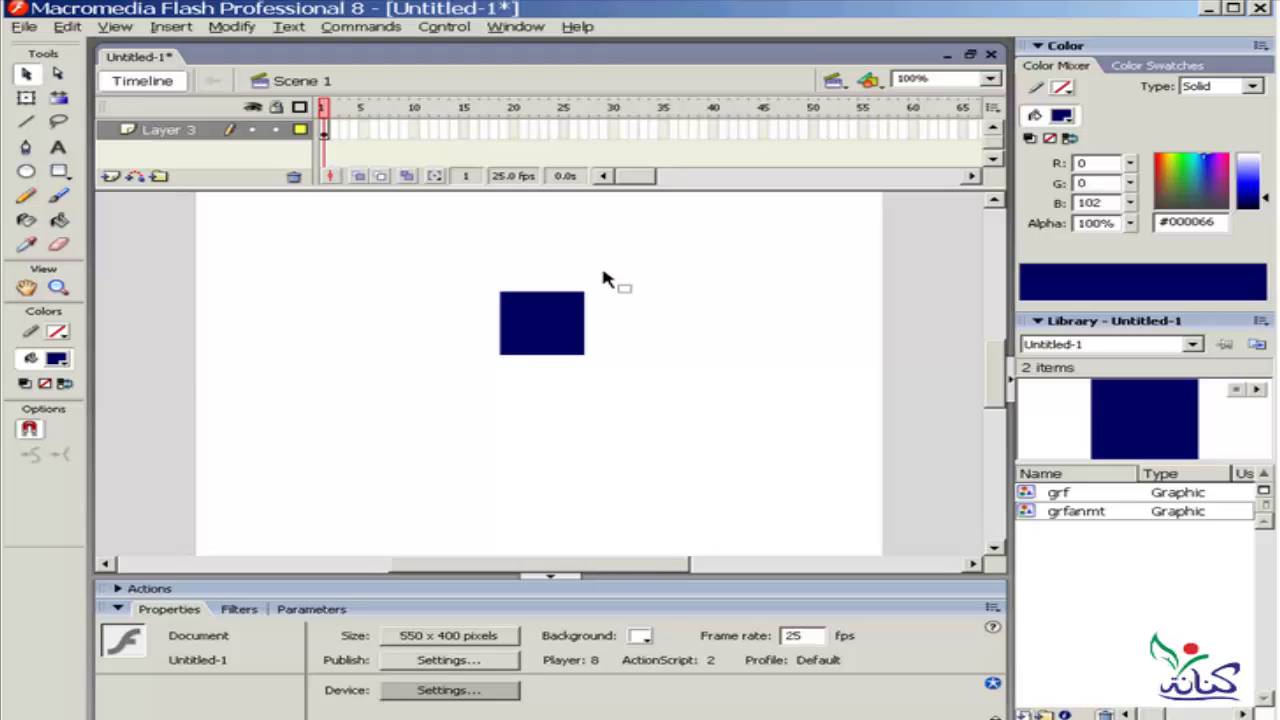
# - Insert frames to extend the main timeline to frame 30 and scrub the animation
pyautogui.click(614, 130)
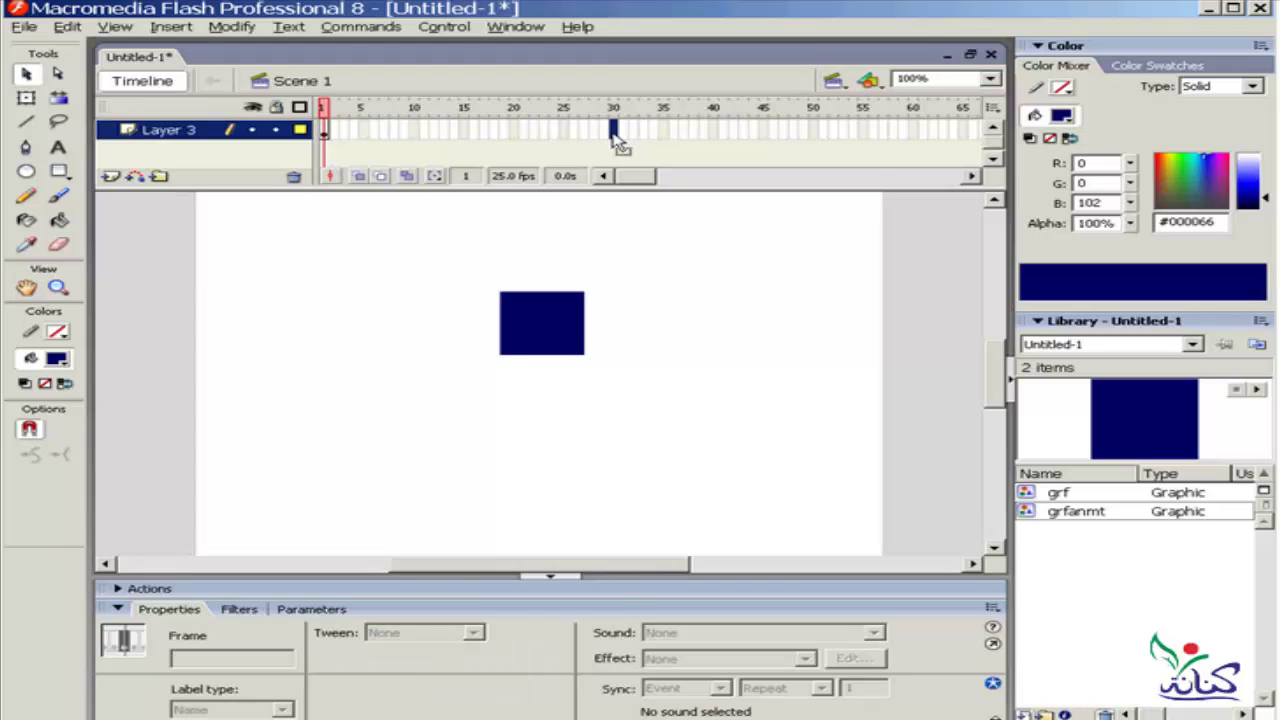
pyautogui.rightClick(614, 133)
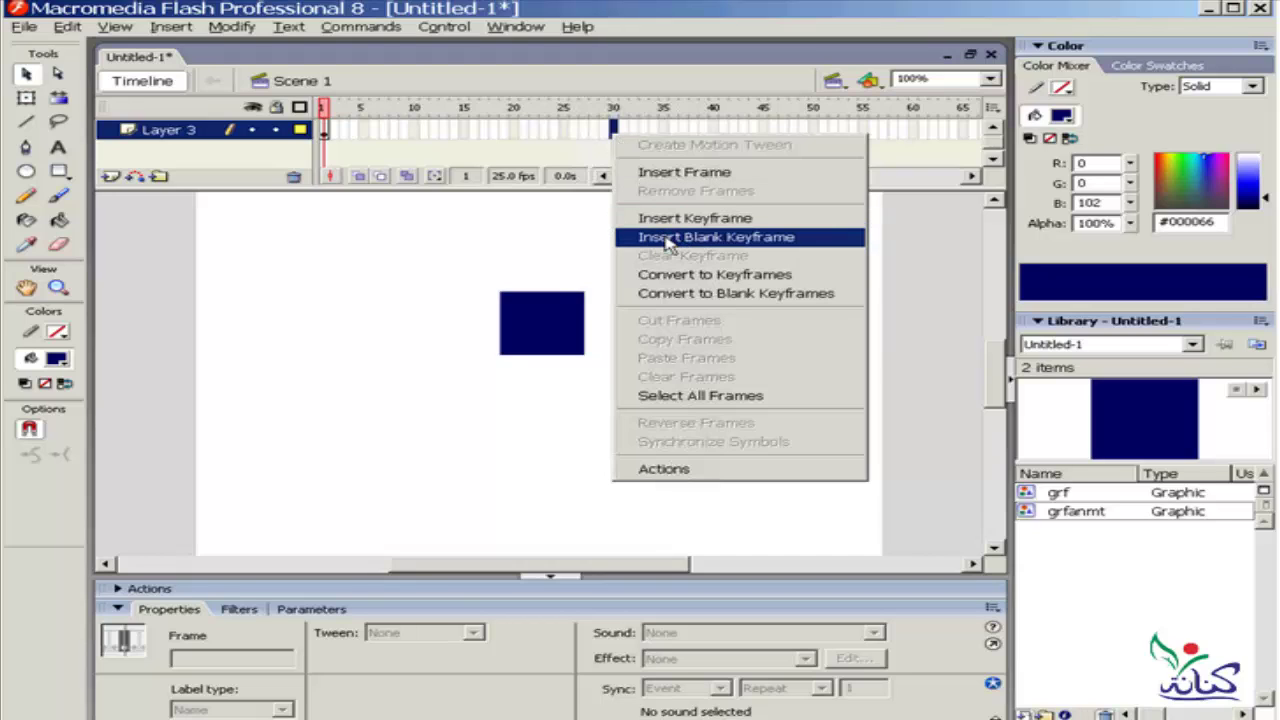
pyautogui.click(705, 173)
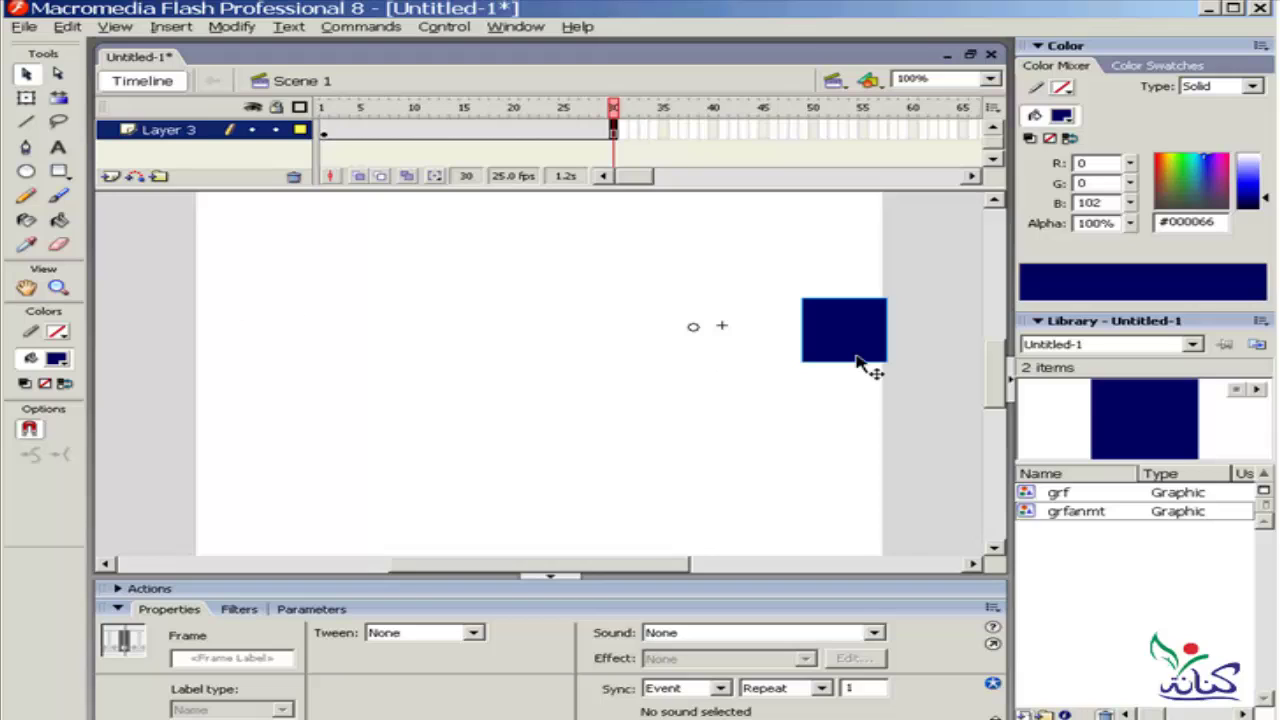
pyautogui.click(616, 110)
pyautogui.moveTo(616, 110); pyautogui.dragTo(300, 108)
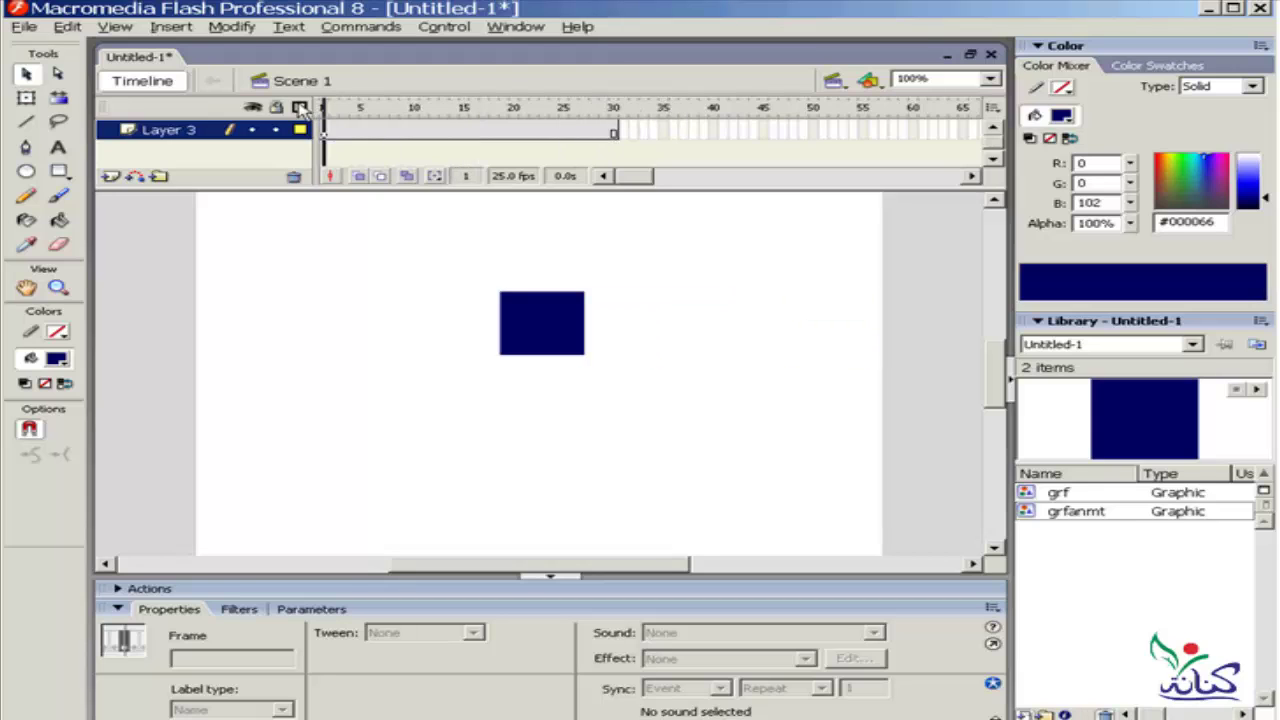
# - Move the square toward the stage's left and test-play the movie with Ctrl+Enter
pyautogui.moveTo(566, 334); pyautogui.dragTo(347, 333)
pyautogui.click(600, 316)
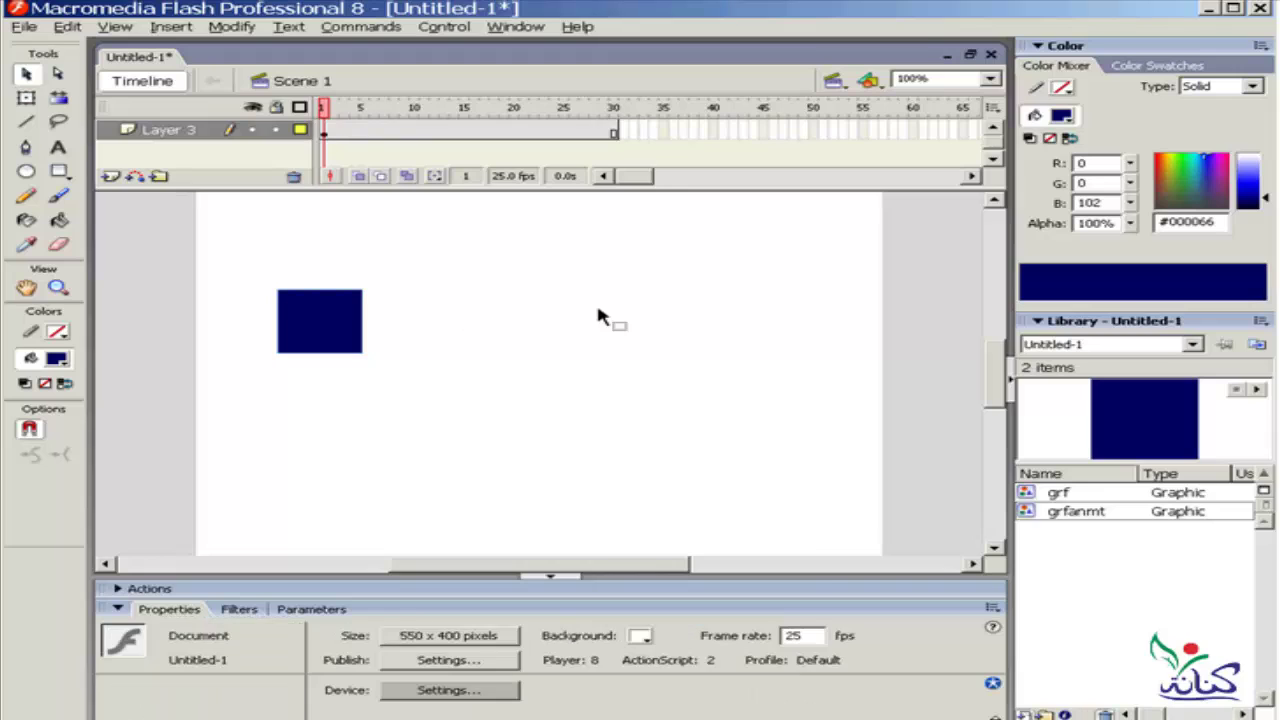
pyautogui.moveTo(323, 108)
pyautogui.mouseDown()
pyautogui.moveTo(614, 120)
pyautogui.moveTo(366, 120)
pyautogui.moveTo(343, 114)
pyautogui.moveTo(643, 120)
pyautogui.moveTo(323, 112)
pyautogui.mouseUp()
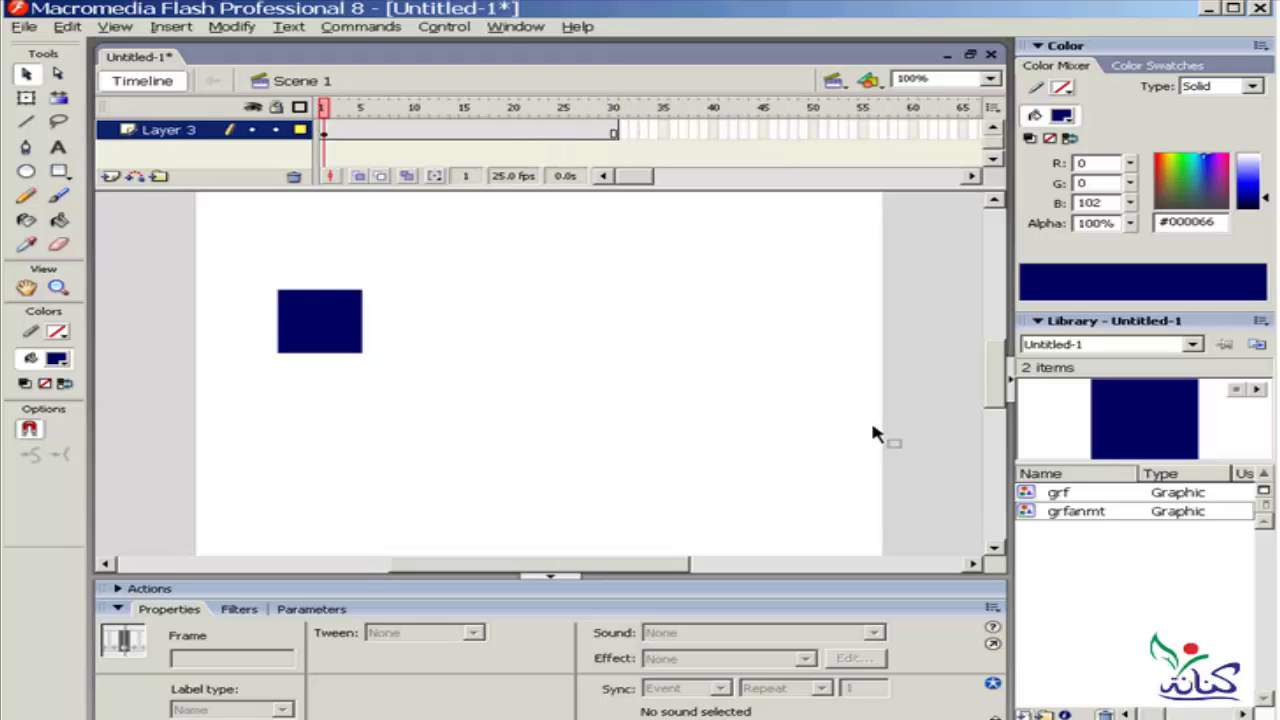
pyautogui.hotkey('ctrl', 'Return')
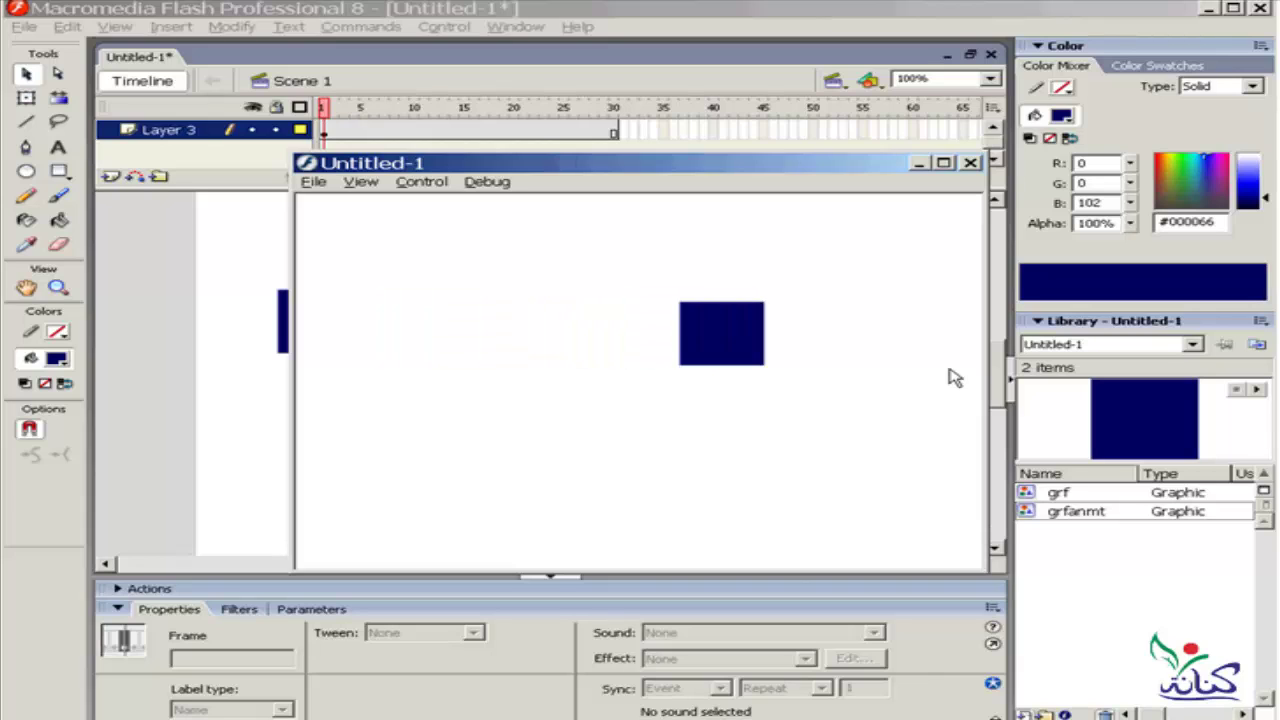
pyautogui.click(970, 162)
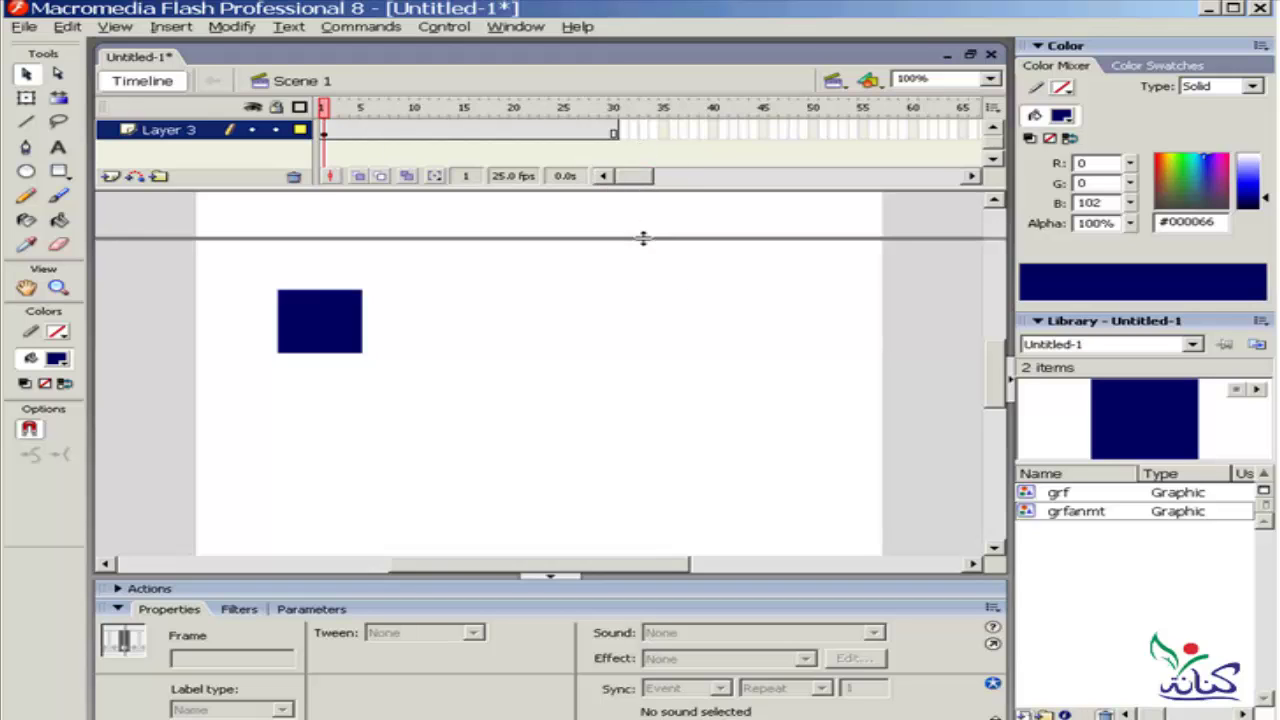
# - Remove frames 1–35 from Layer 3, leaving a one-frame main timeline
pyautogui.moveTo(648, 185); pyautogui.dragTo(645, 237)
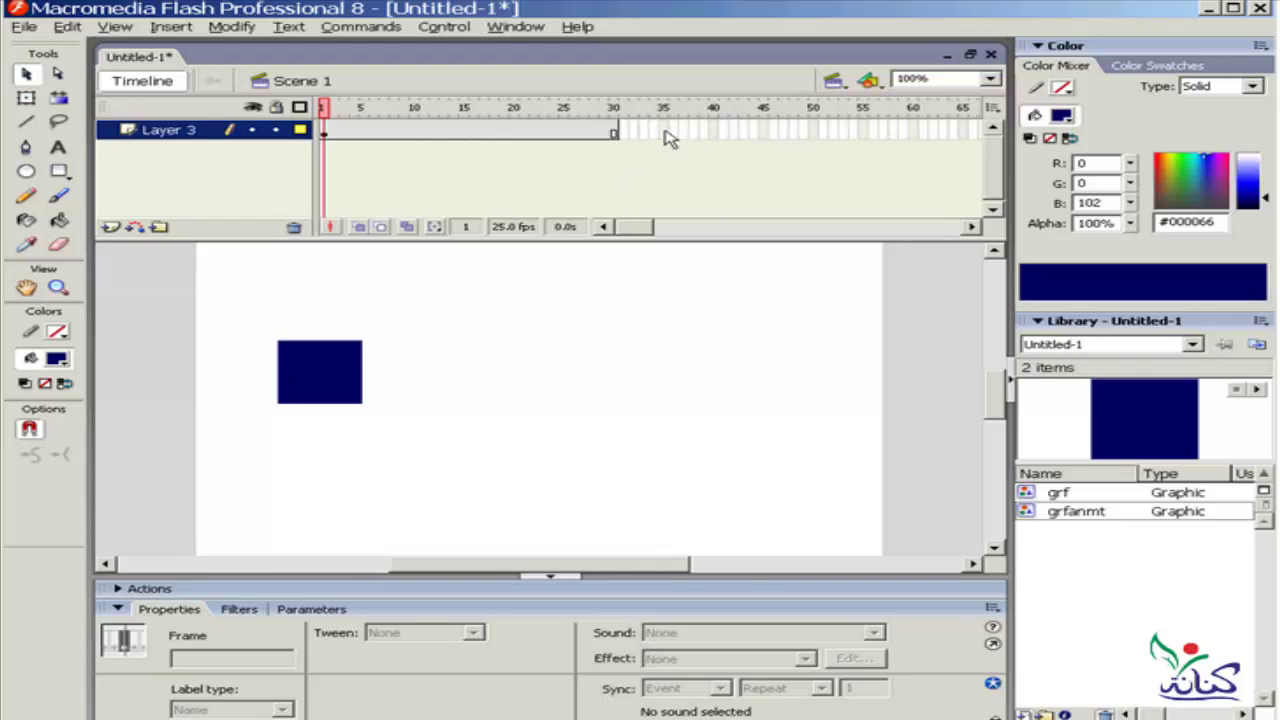
pyautogui.moveTo(668, 138); pyautogui.dragTo(338, 145)
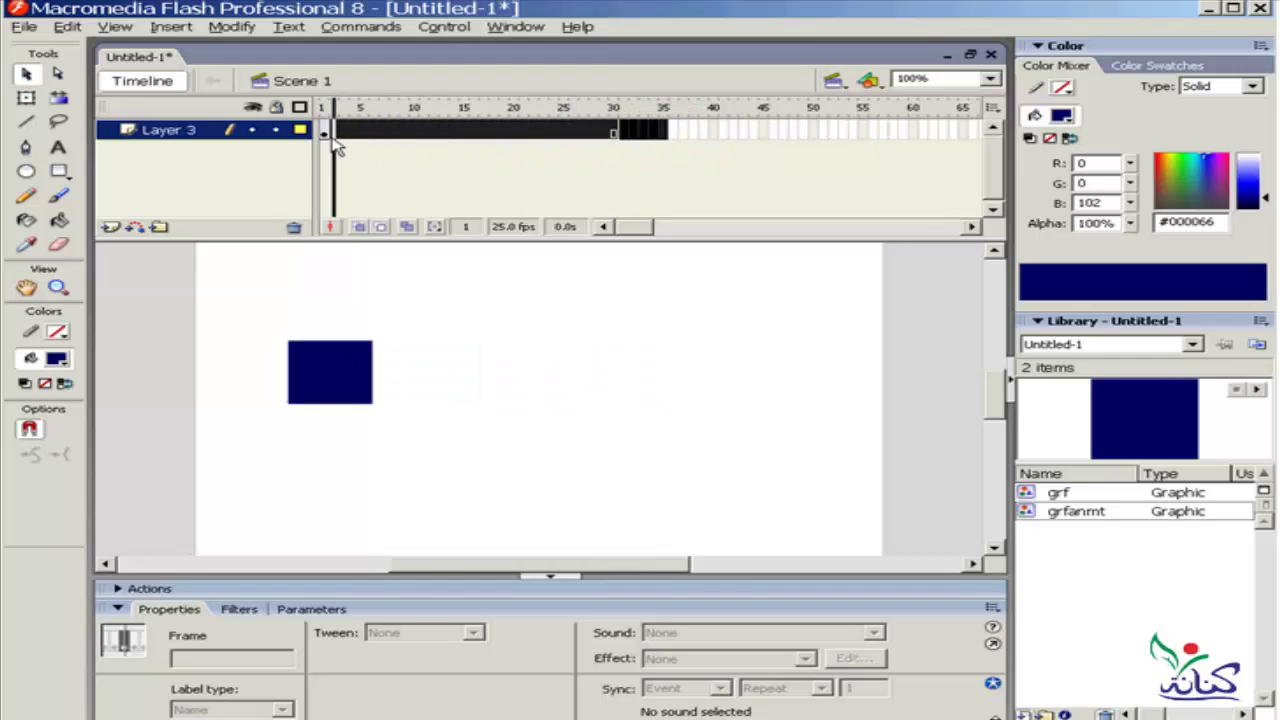
pyautogui.rightClick(388, 141)
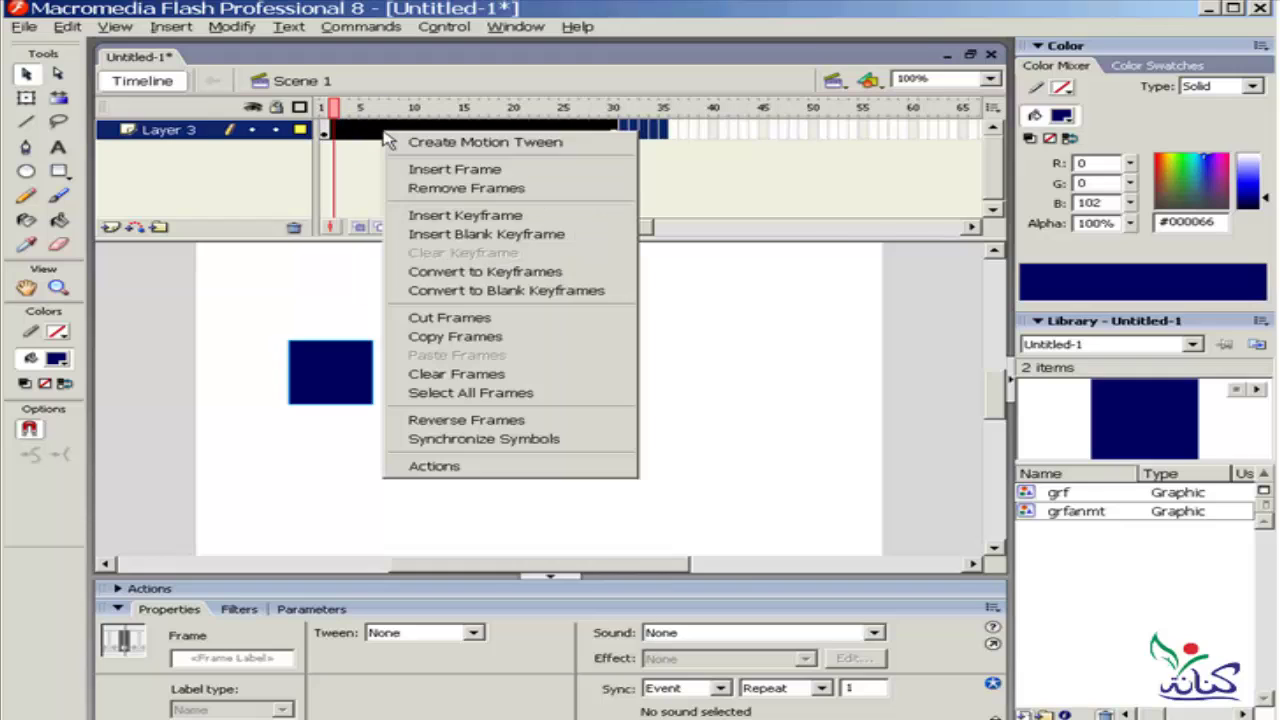
pyautogui.click(470, 188)
# - Test the movie to confirm the square now stays still at the left
pyautogui.click(690, 413)
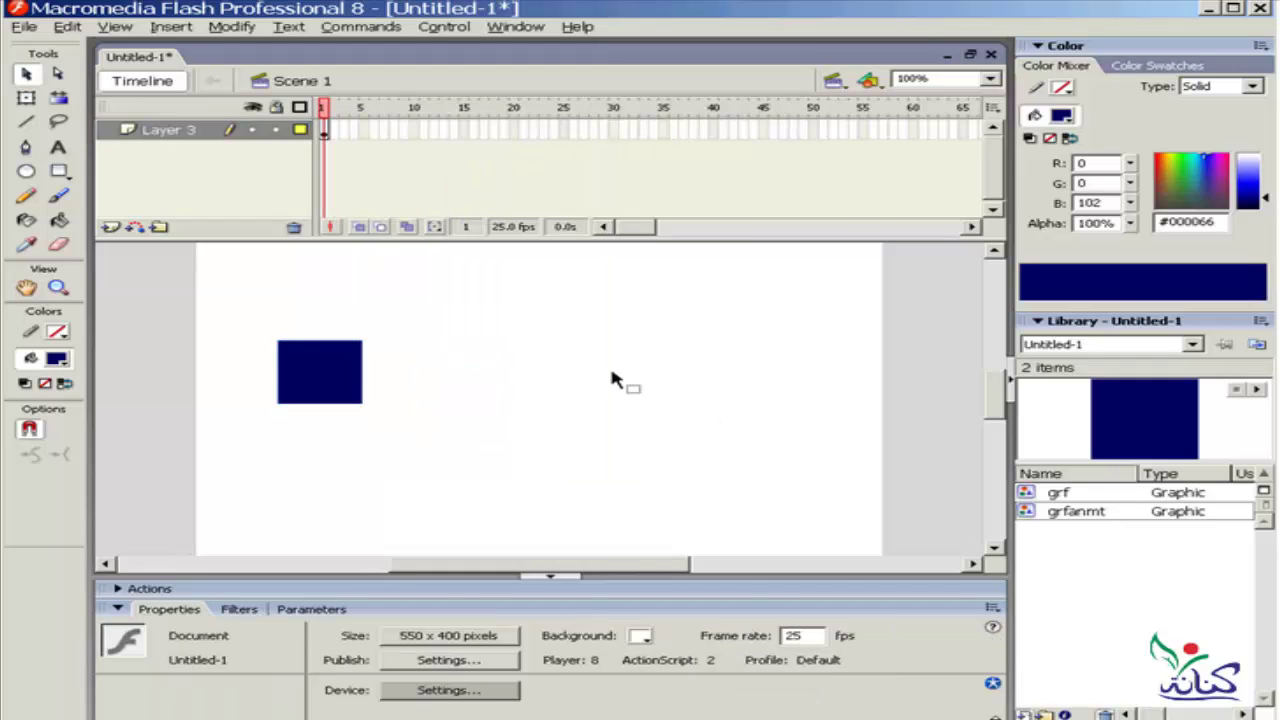
pyautogui.click(330, 128)
pyautogui.click(483, 338)
pyautogui.hotkey('ctrl', 'Return')
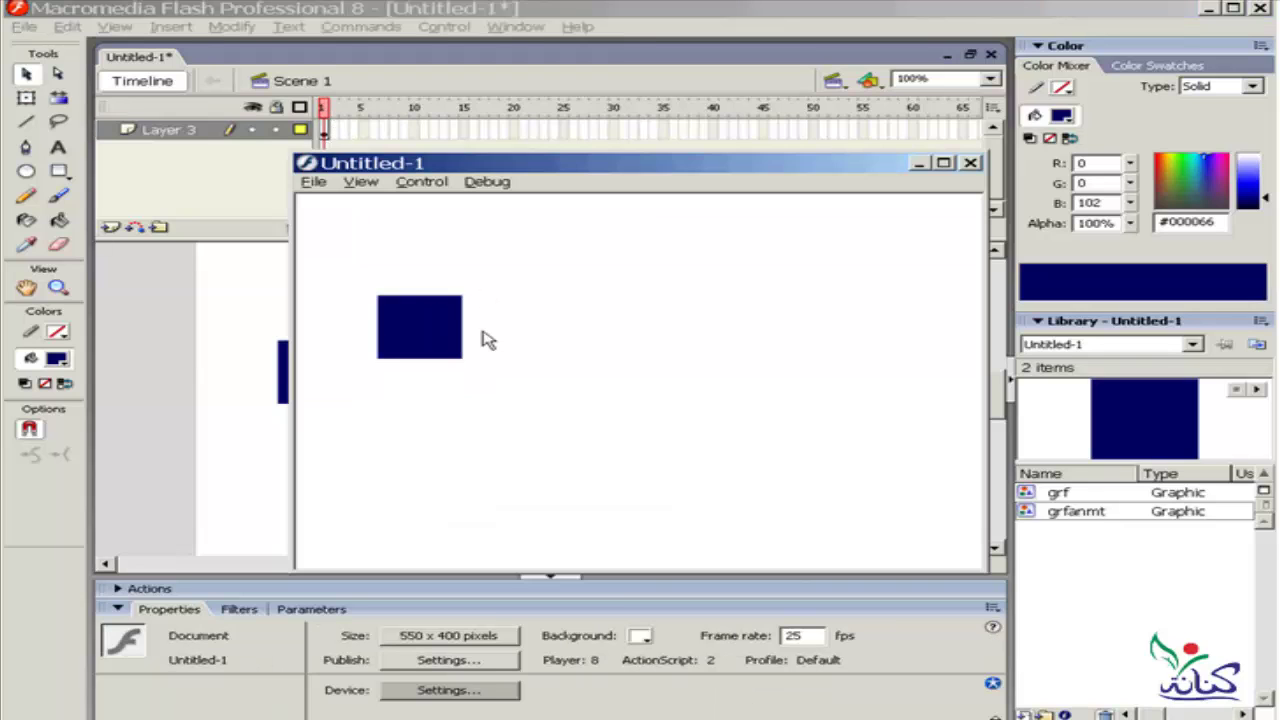
pyautogui.click(970, 163)
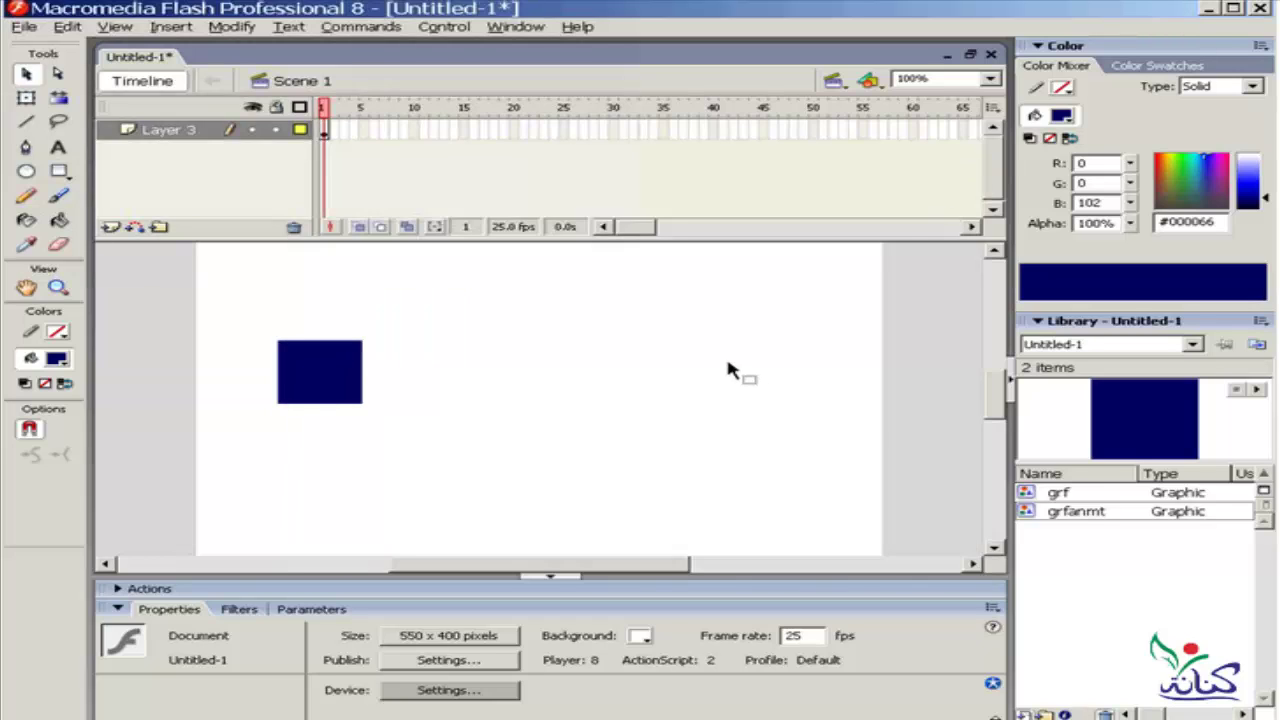
# - Duplicate the grfanmt symbol as a Movie clip type named mc_anmt
pyautogui.click(1065, 511)
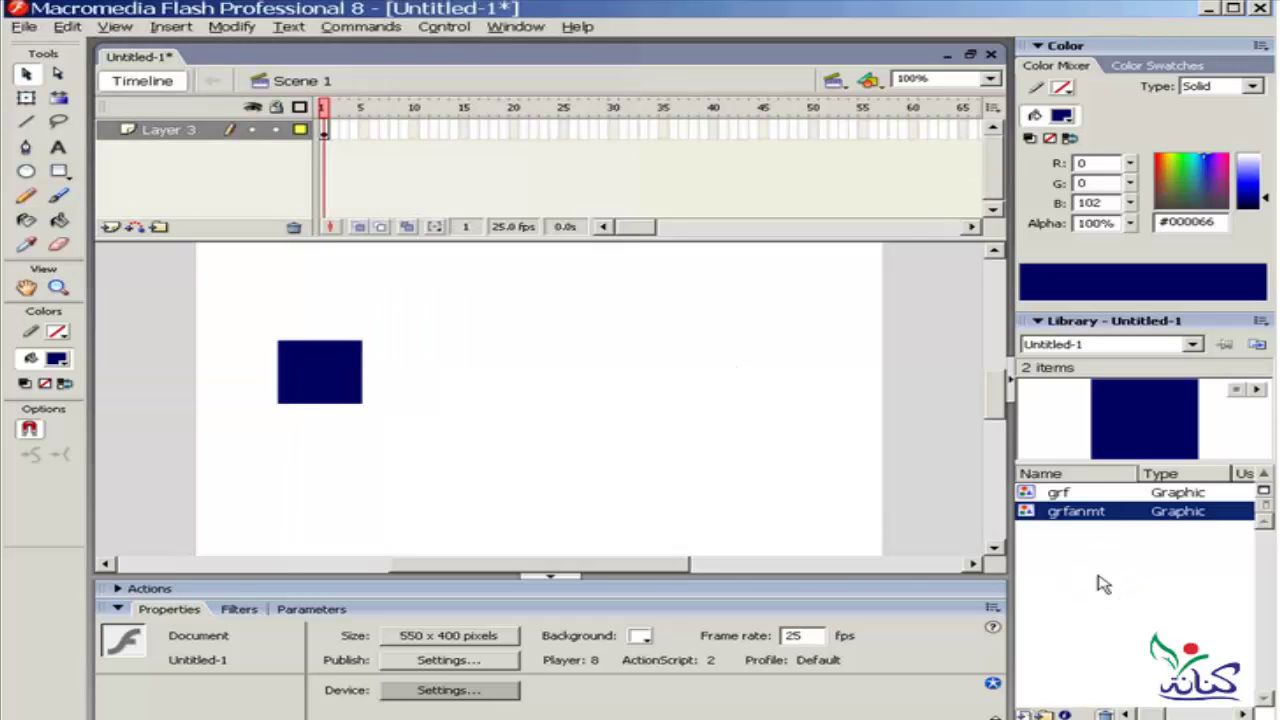
pyautogui.rightClick(1030, 525)
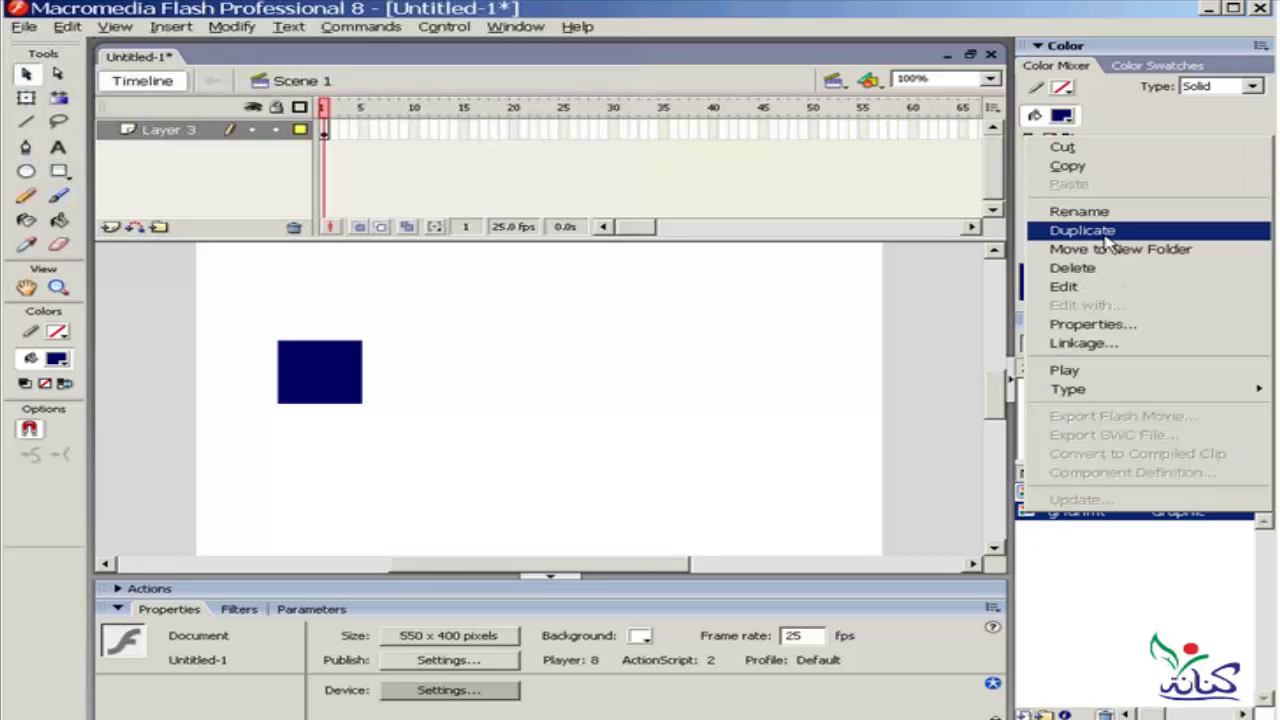
pyautogui.click(1082, 231)
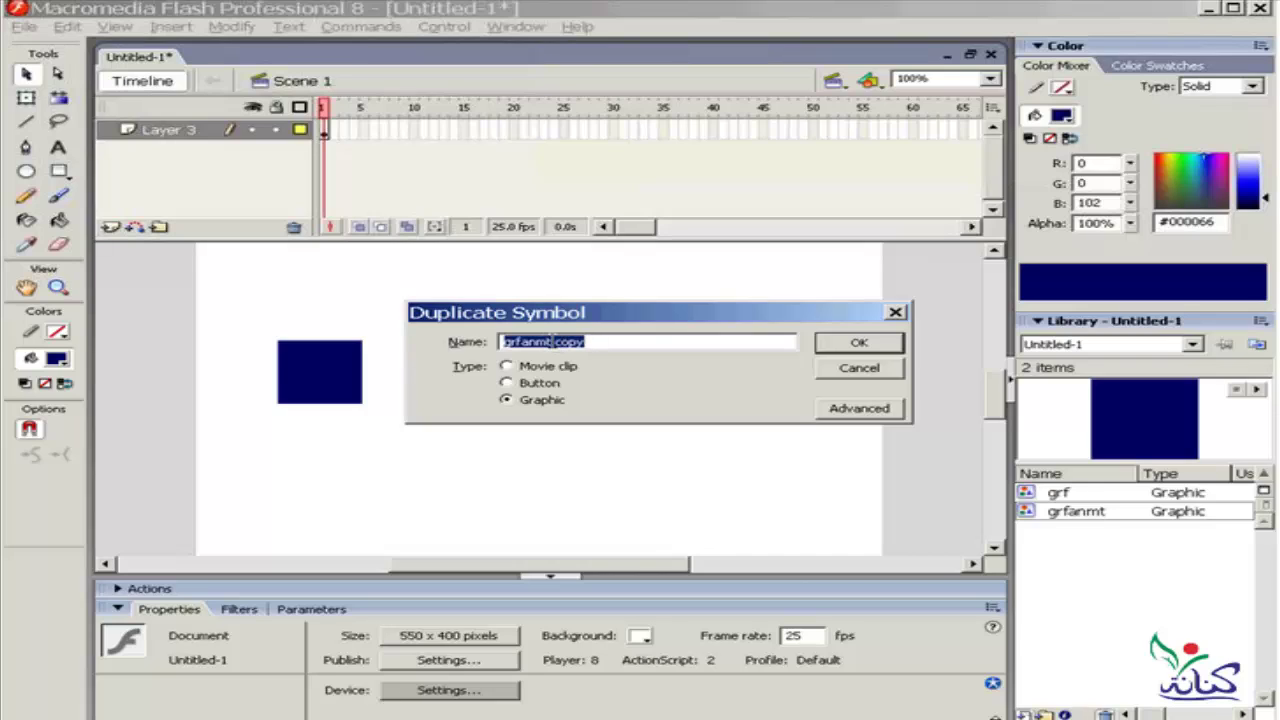
pyautogui.moveTo(551, 341); pyautogui.dragTo(650, 341)
pyautogui.press('BackSpace')
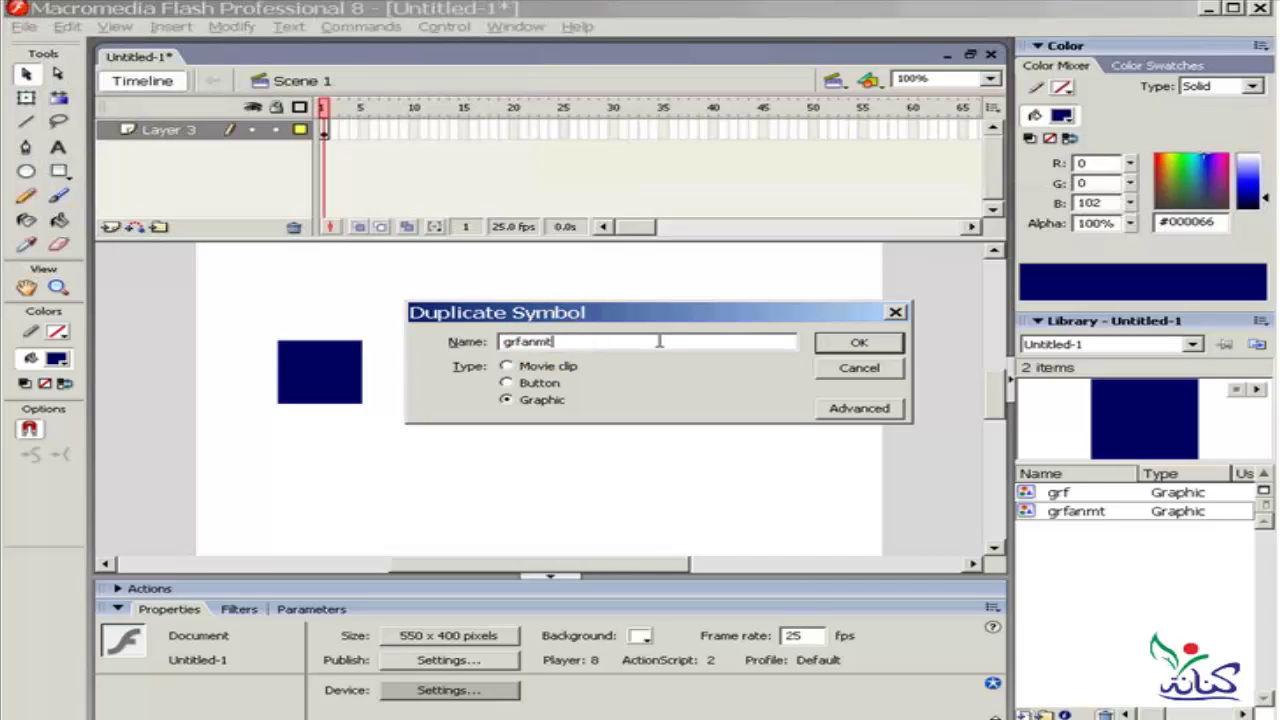
pyautogui.click(507, 367)
pyautogui.moveTo(524, 342); pyautogui.dragTo(500, 343)
pyautogui.write('mc')
pyautogui.write('_')
pyautogui.click(856, 345)
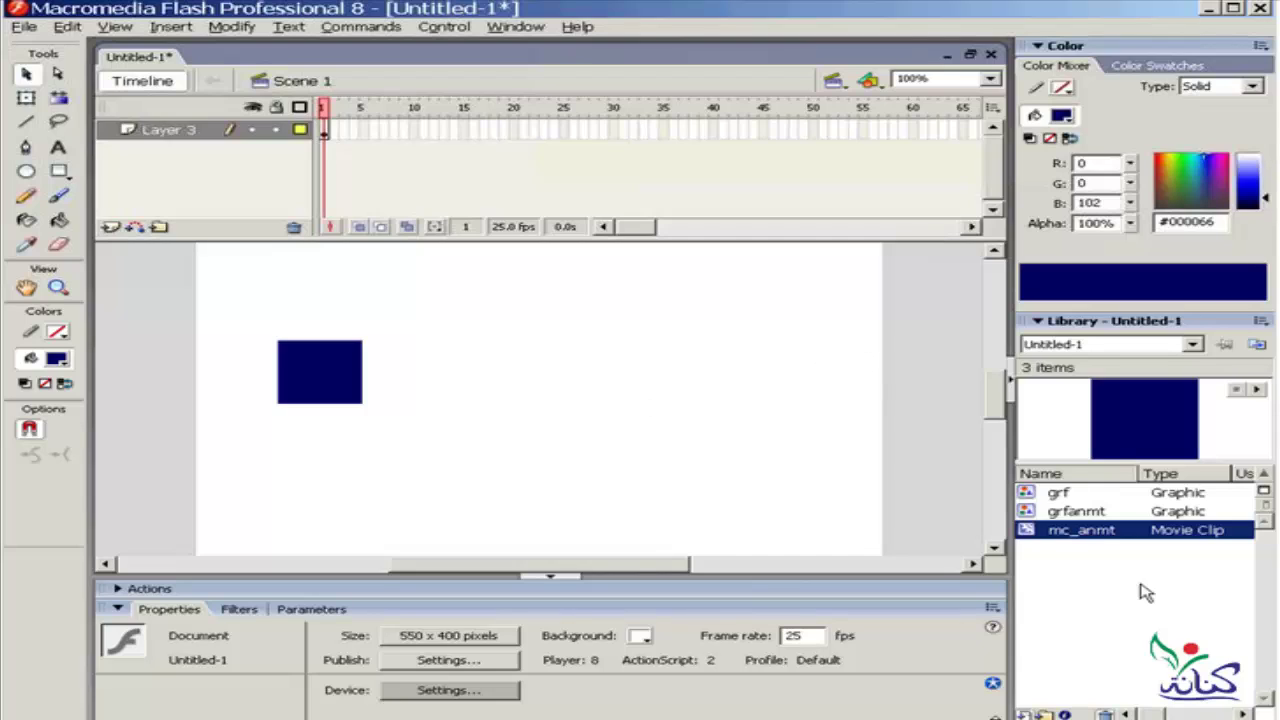
# - Place an mc_anmt instance below the grfanmt square, test the movie, then reselect the upper graphic
pyautogui.moveTo(1028, 538); pyautogui.dragTo(321, 466)
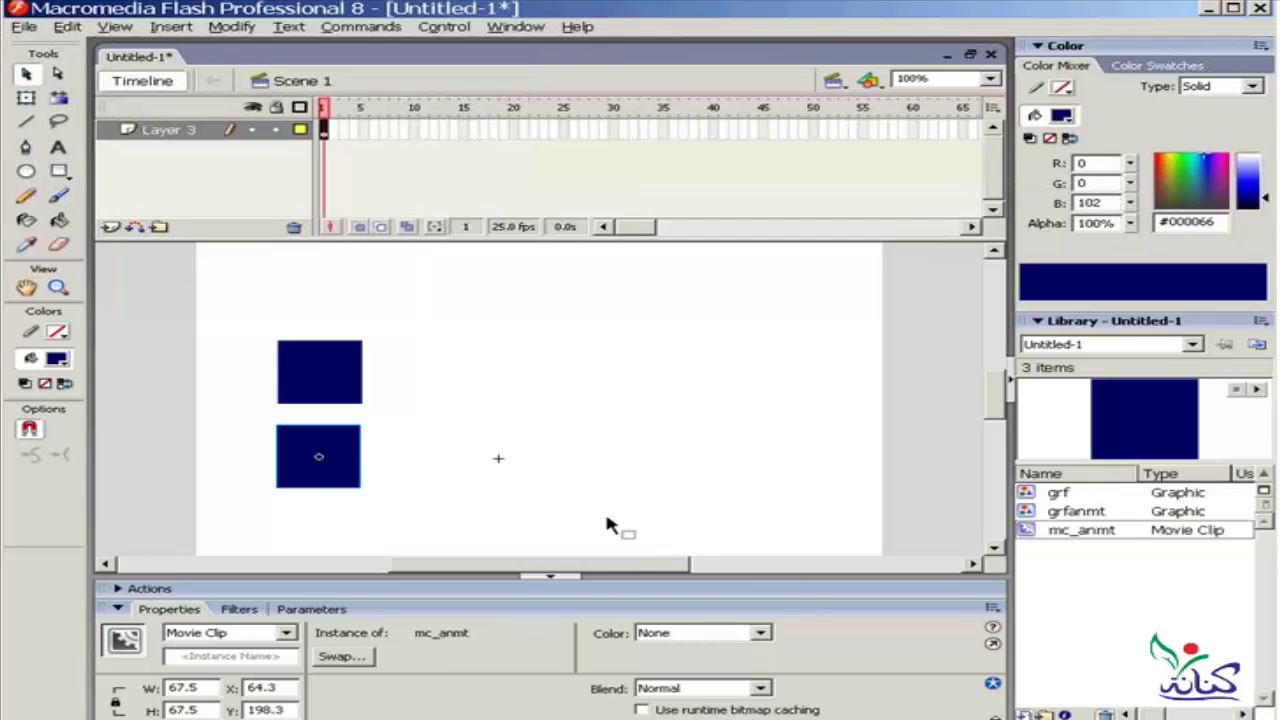
pyautogui.hotkey('ctrl', 'Return')
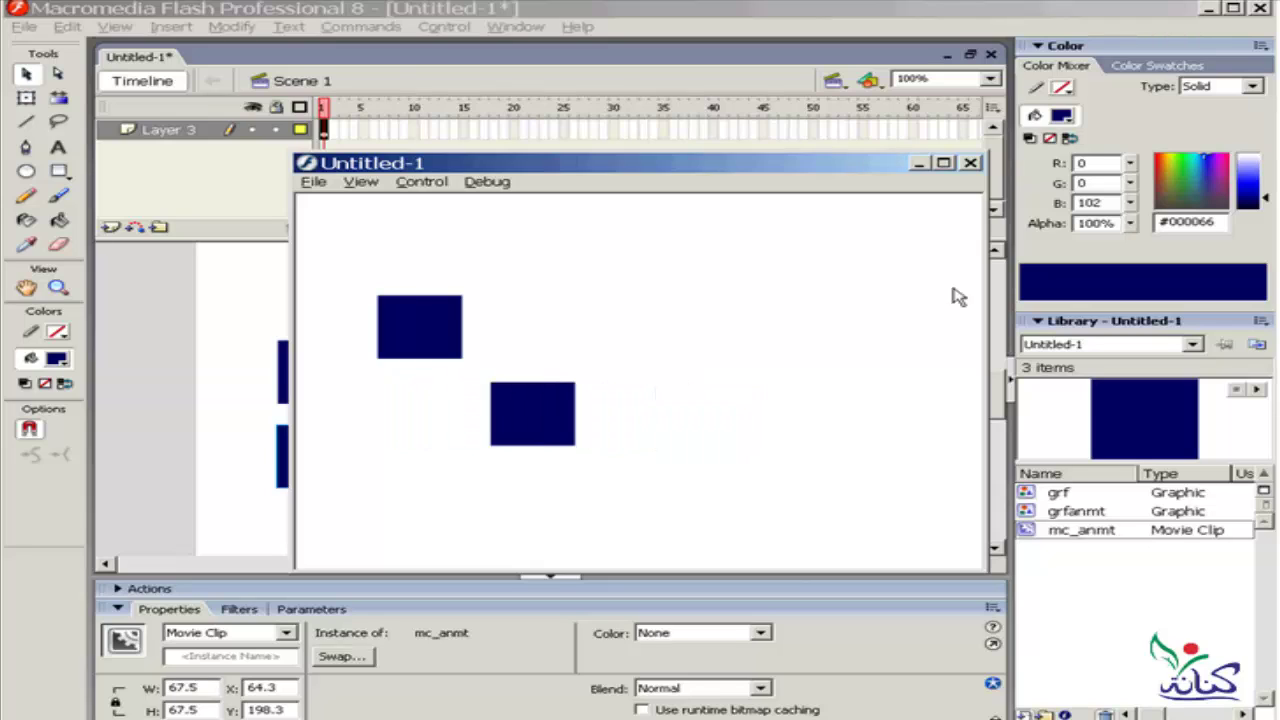
pyautogui.click(970, 162)
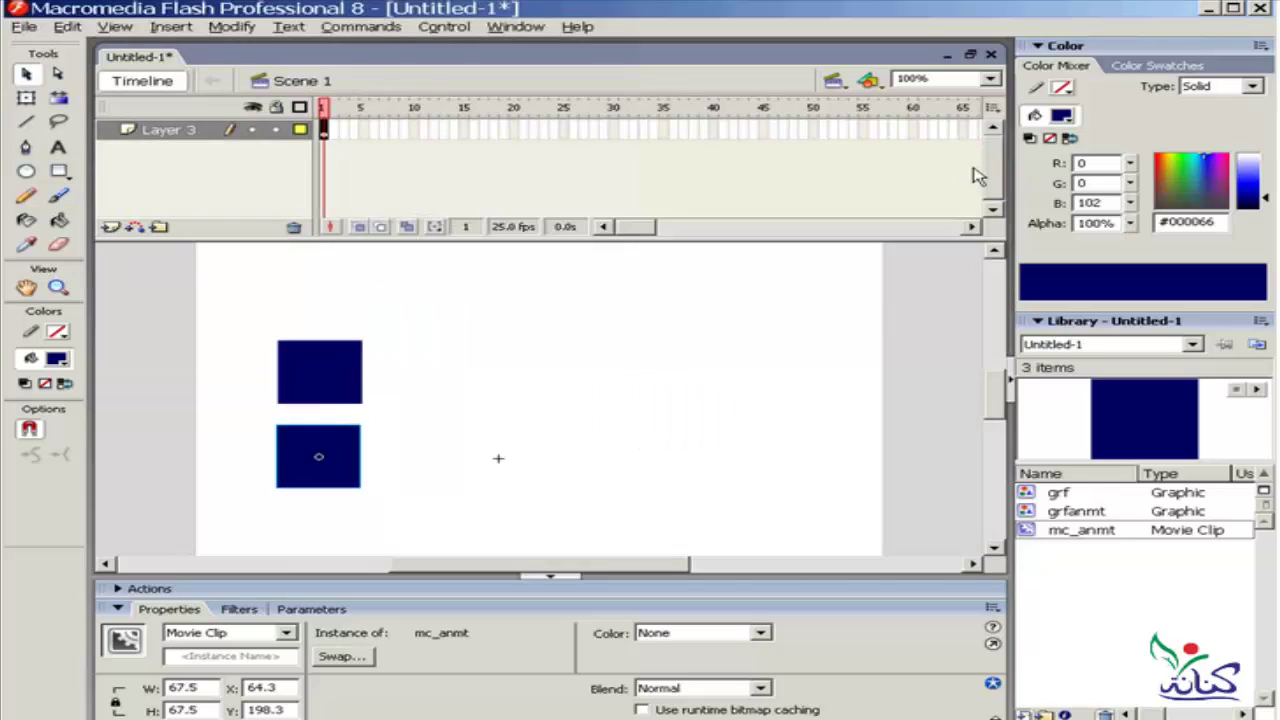
pyautogui.click(645, 375)
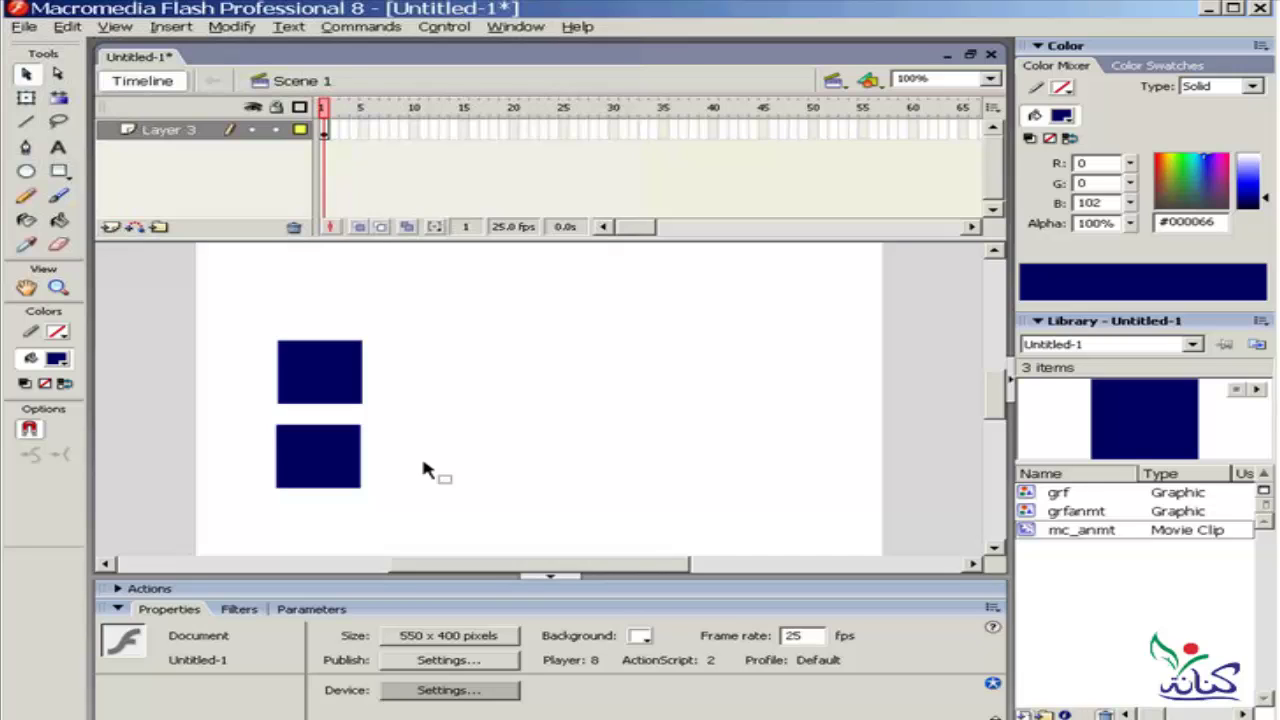
pyautogui.click(354, 381)
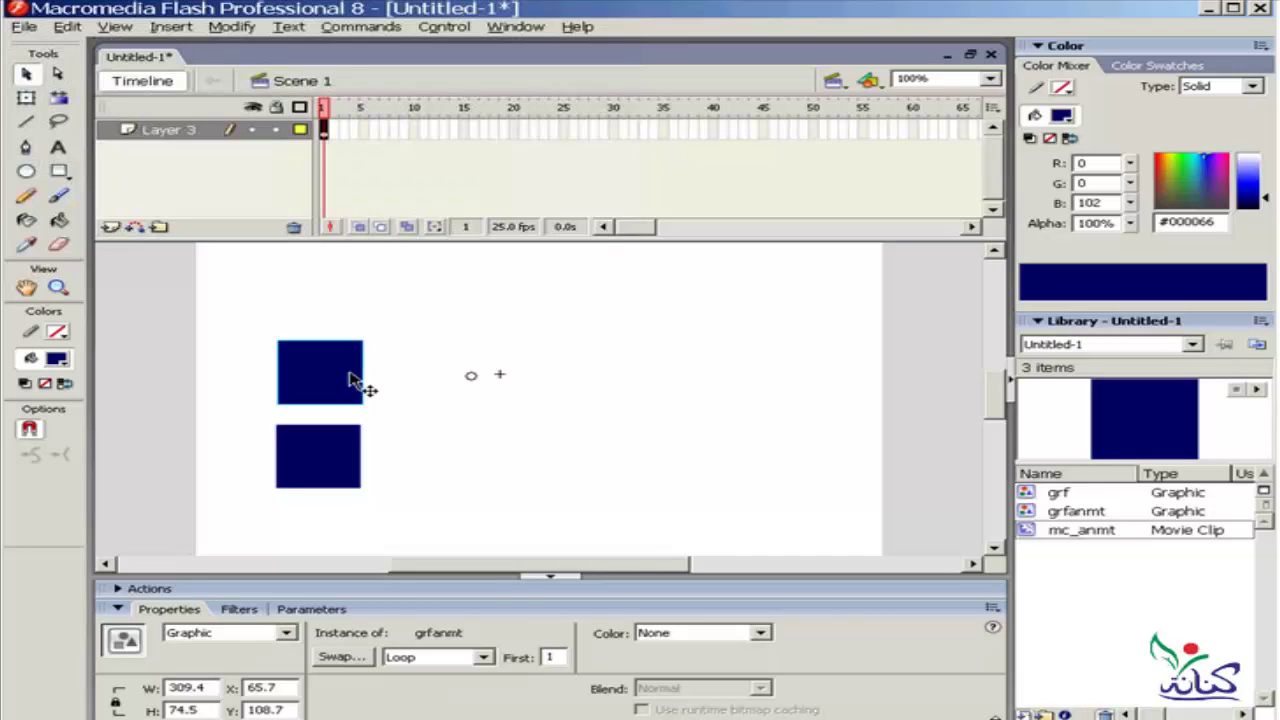
# - Insert a keyframe at frame 35 on Layer 3 and test that both squares slide across
pyautogui.click(663, 130)
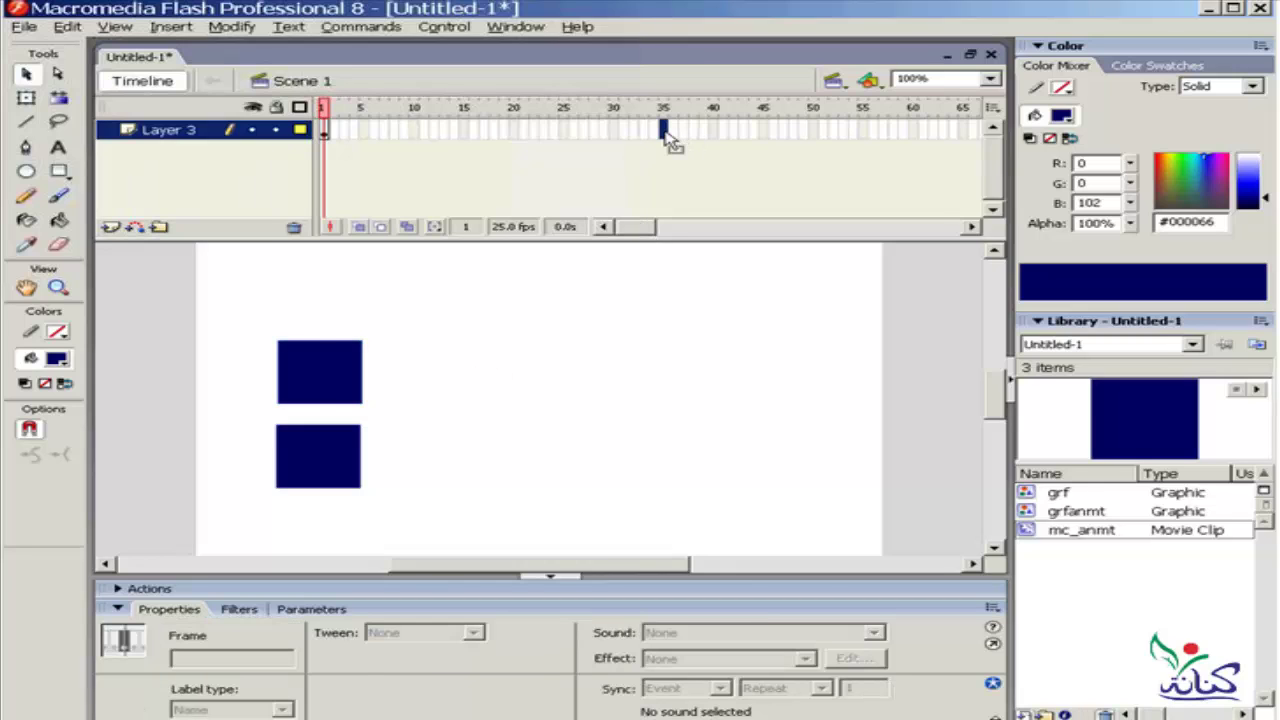
pyautogui.press('F6')
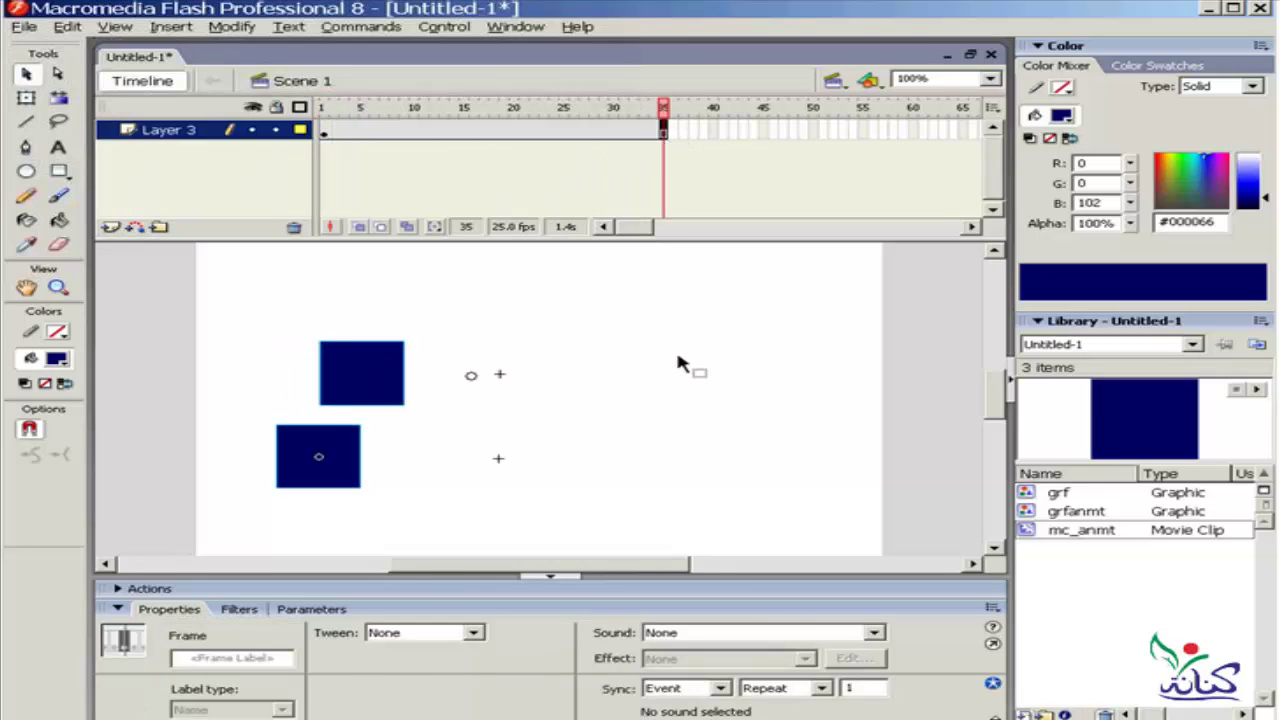
pyautogui.click(679, 364)
pyautogui.hotkey('ctrl', 'Return')
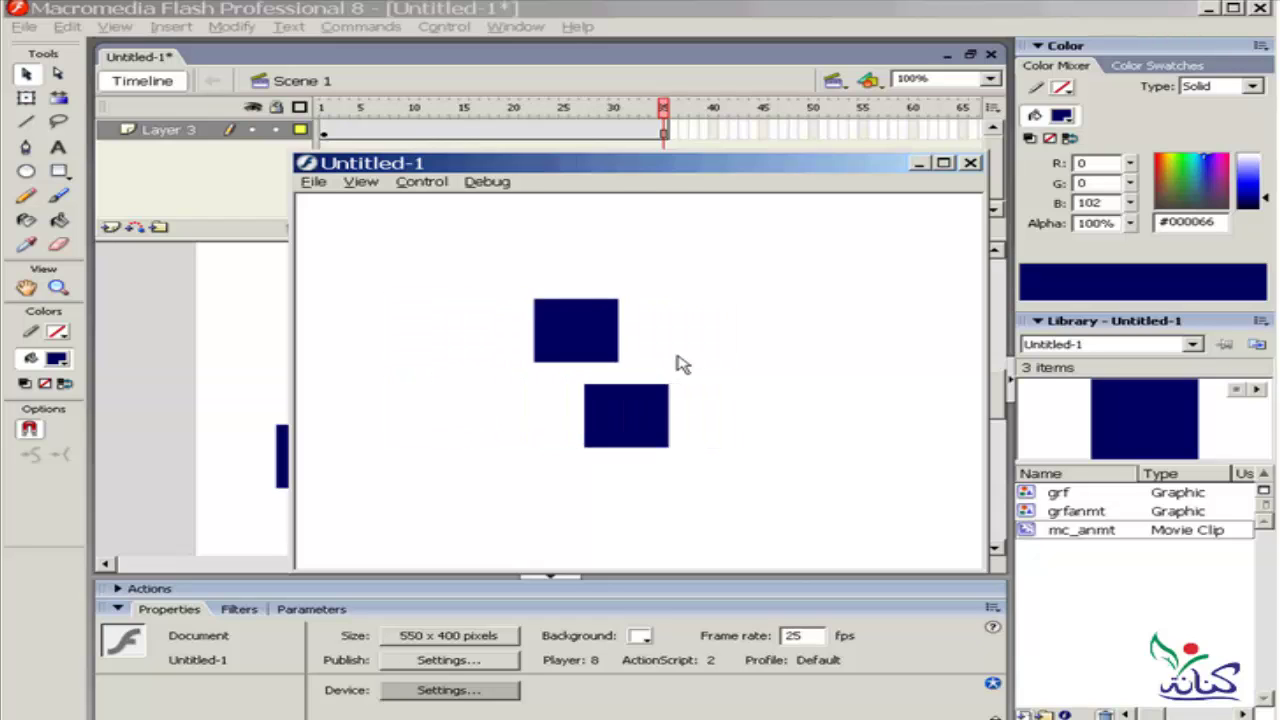
pyautogui.click(970, 162)
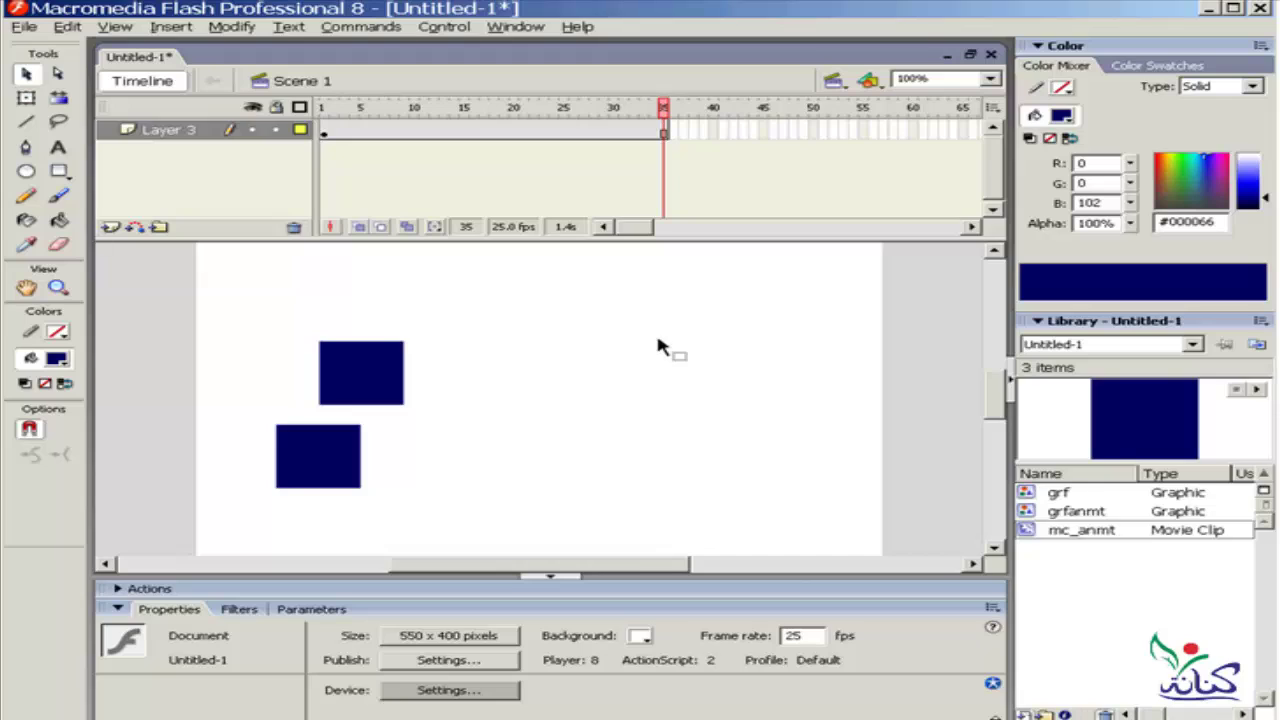